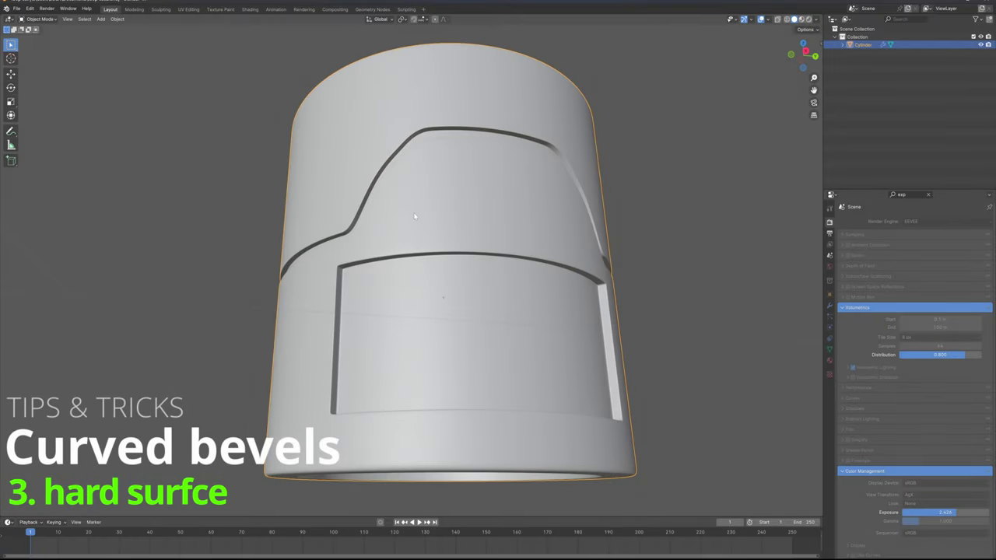
- Move the finished grooved cylinder about 7.2 m along the Y axis to free the origin
scroll(380, 146, "up", 3)
middle_click_drag(371, 136, 484, 182)
scroll(393, 206, "up", 3)
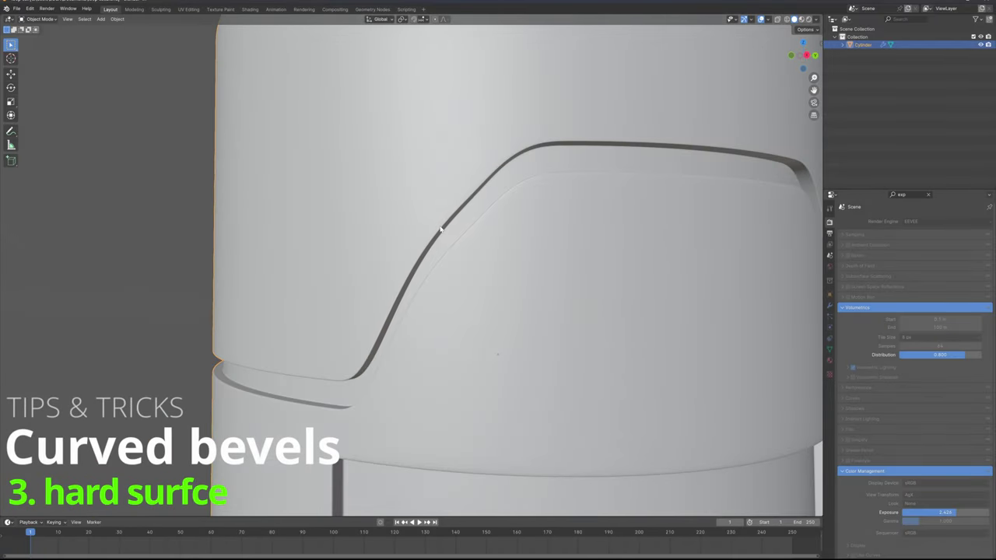
scroll(617, 187, "down", 6)
middle_click_drag(518, 226, 605, 231)
scroll(605, 231, "down", 2)
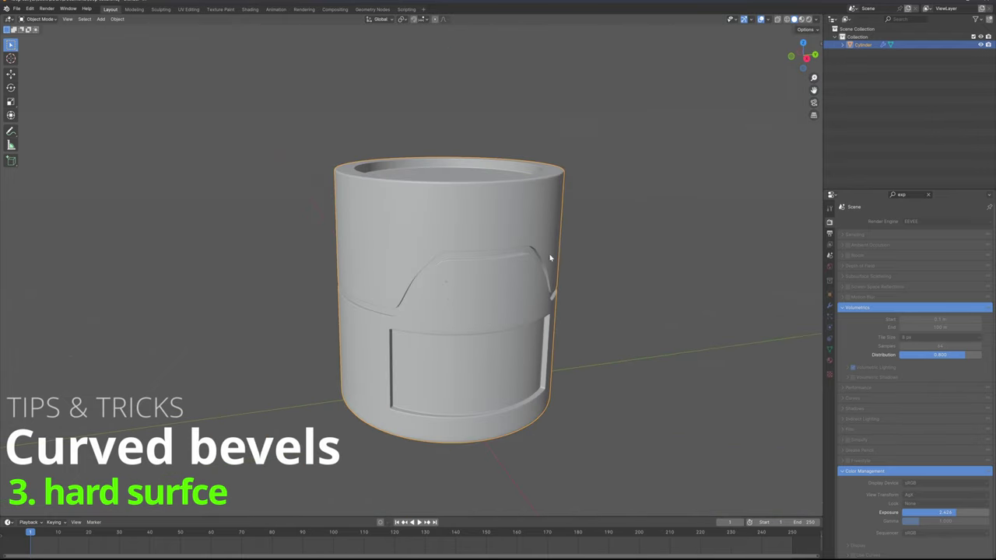
middle_click_drag(549, 257, 498, 223, "alt")
key("g")
key("z")
right_click(756, 234)
left_click(747, 233)
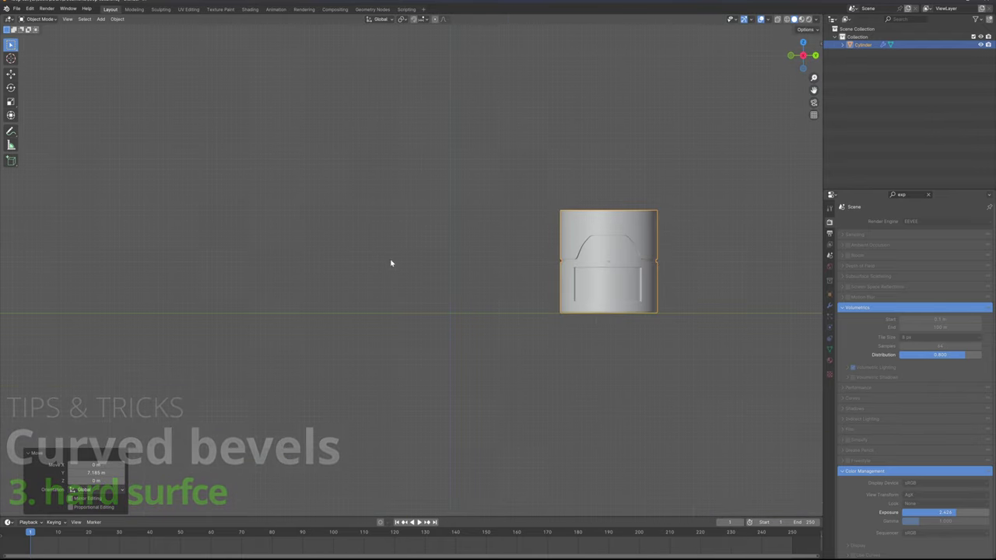
- Add a cylinder mesh at the world origin with a radius of 2.2 m and a depth of 4.41 m
key("shift+a")
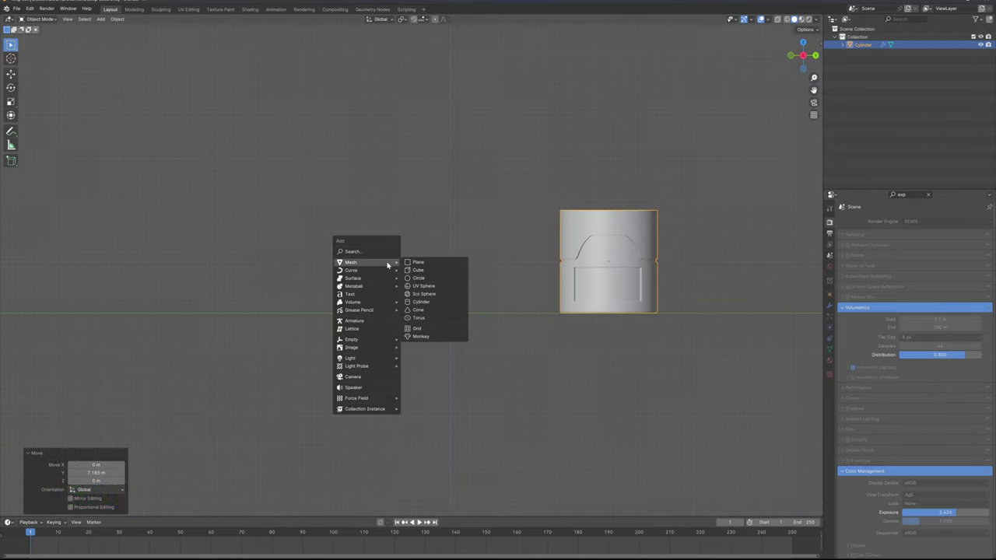
left_click(445, 300)
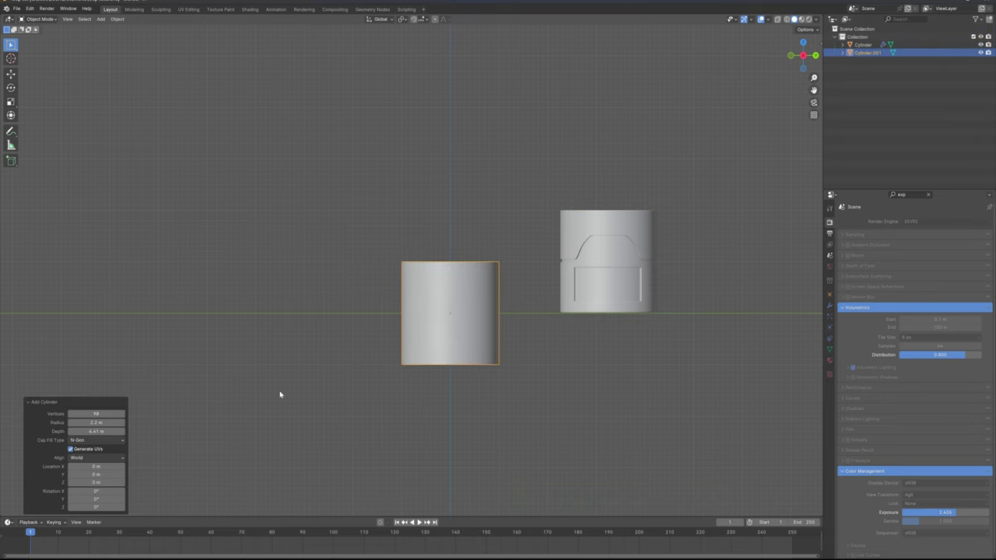
left_click(95, 413)
key("Return")
left_click(68, 402)
- Raise the new cylinder along Z so its base rests on the ground, level with the finished cylinder
middle_click_drag(360, 333, 318, 331, "shift")
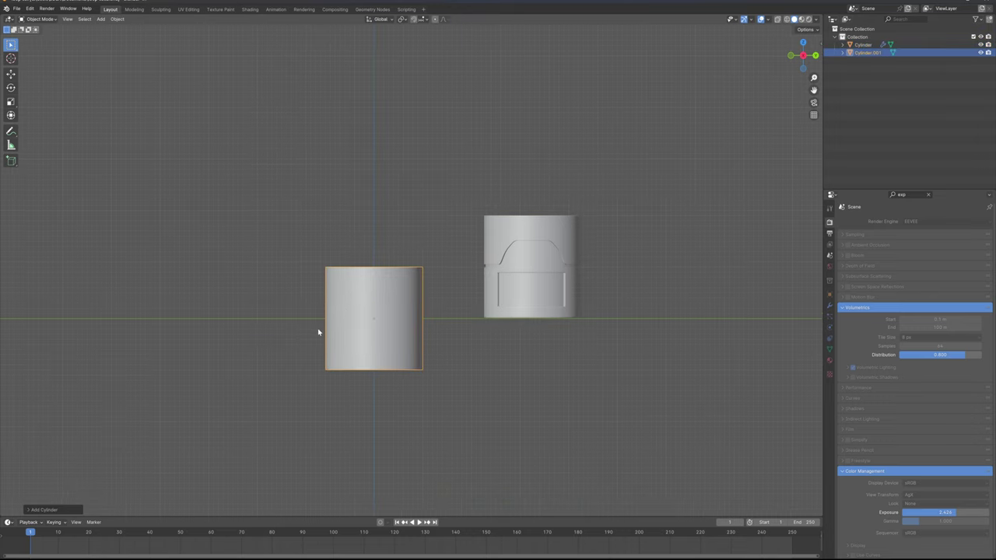
key("g")
key("z")
left_click(331, 278)
scroll(358, 274, "up", 3)
scroll(358, 274, "up", 2)
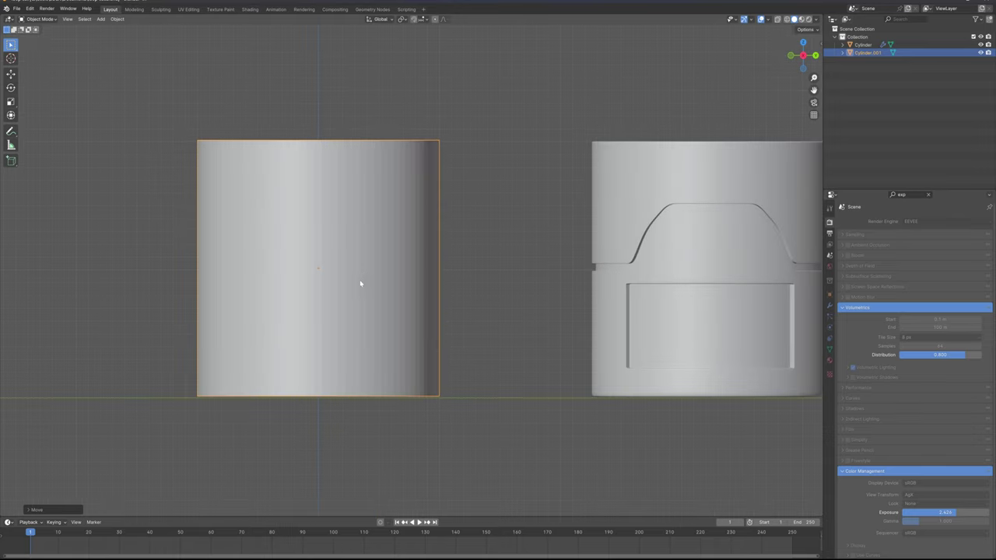
middle_click_drag(587, 270, 520, 303, "shift")
middle_click_drag(375, 339, 467, 371, "shift")
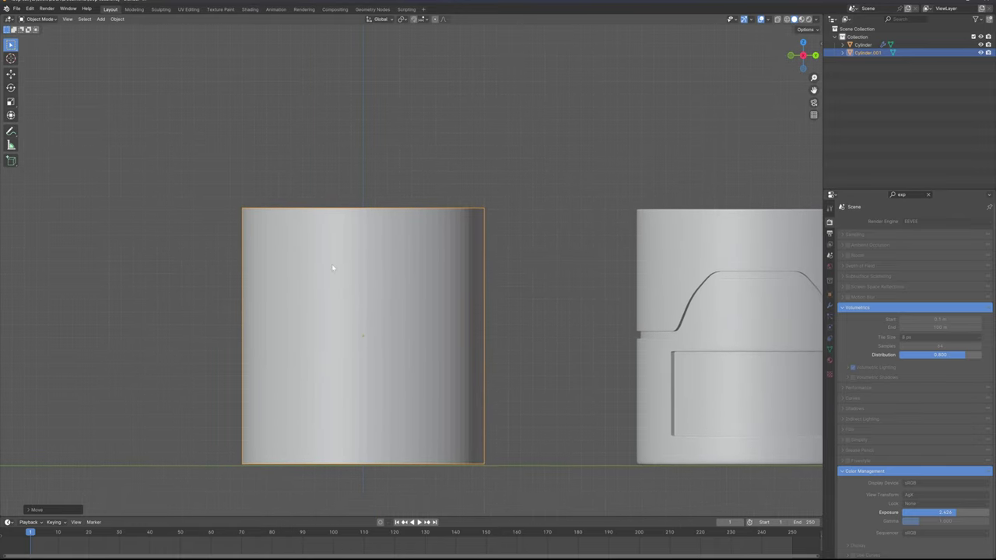
- In Edit Mode, add a horizontal loop cut around the new cylinder at about mid-height
key("Tab")
middle_click_drag(338, 295, 338, 280, "shift")
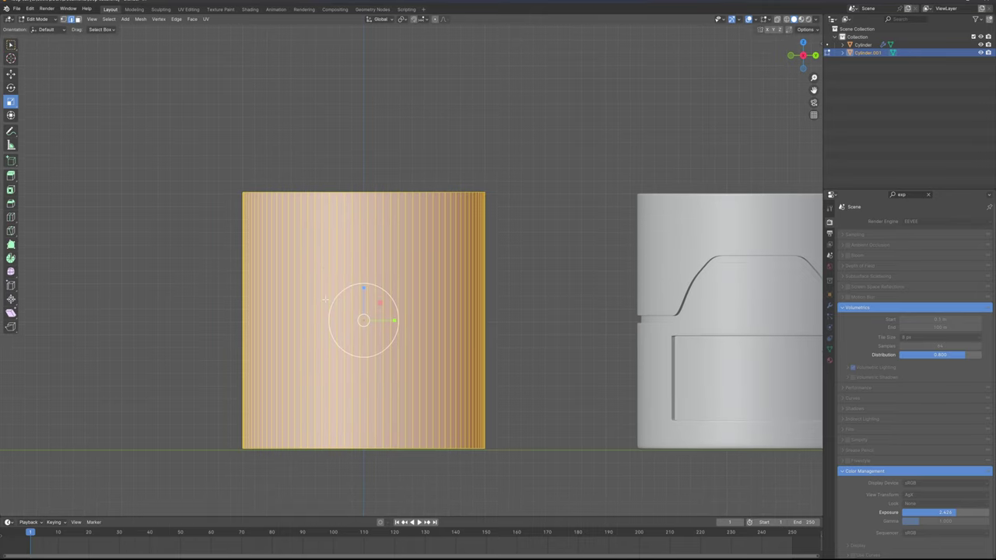
key("ctrl+r")
left_click(325, 294)
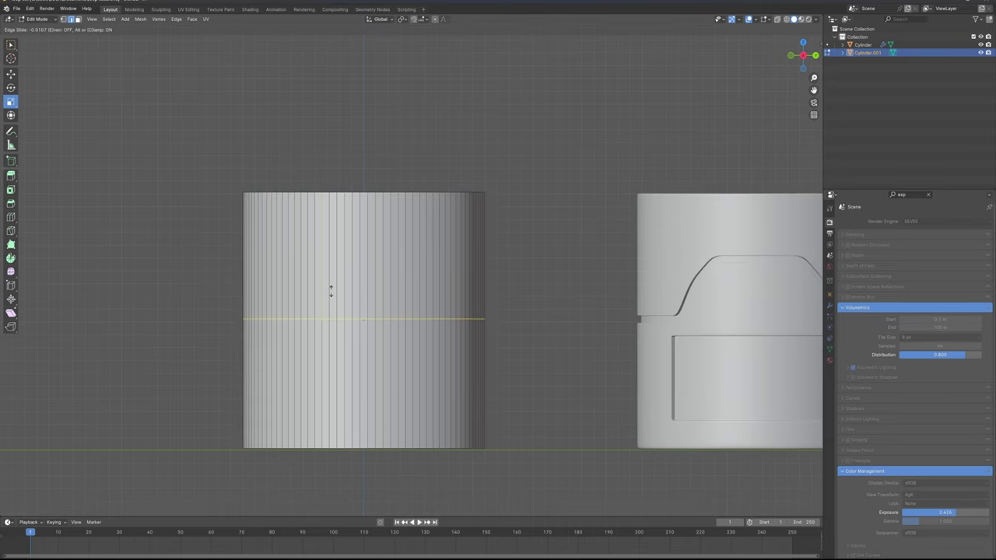
left_click(331, 291)
- Raise the front vertices of the middle loop along Z, then raise them again without the outermost vertex at each end
scroll(317, 327, "up", 4)
middle_click_drag(308, 344, 444, 212, "shift")
key("1")
key("a")
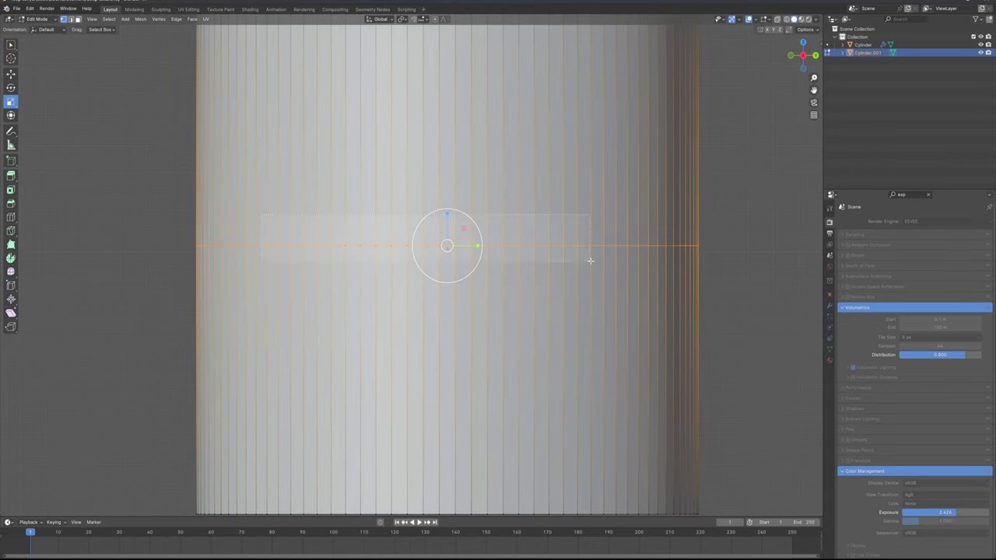
left_click_drag(596, 262, 663, 283)
middle_click_drag(529, 271, 527, 312, "shift")
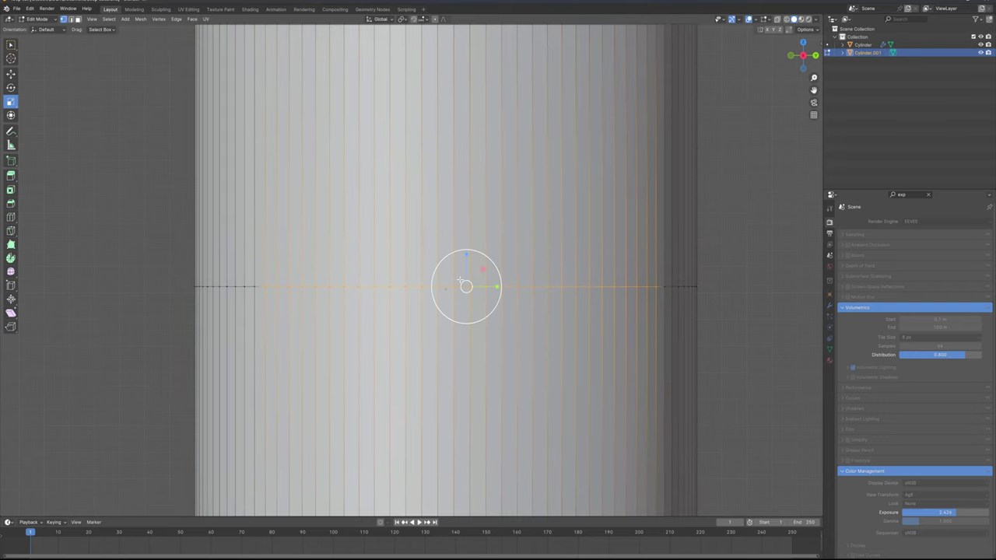
left_click_drag(463, 274, 459, 253)
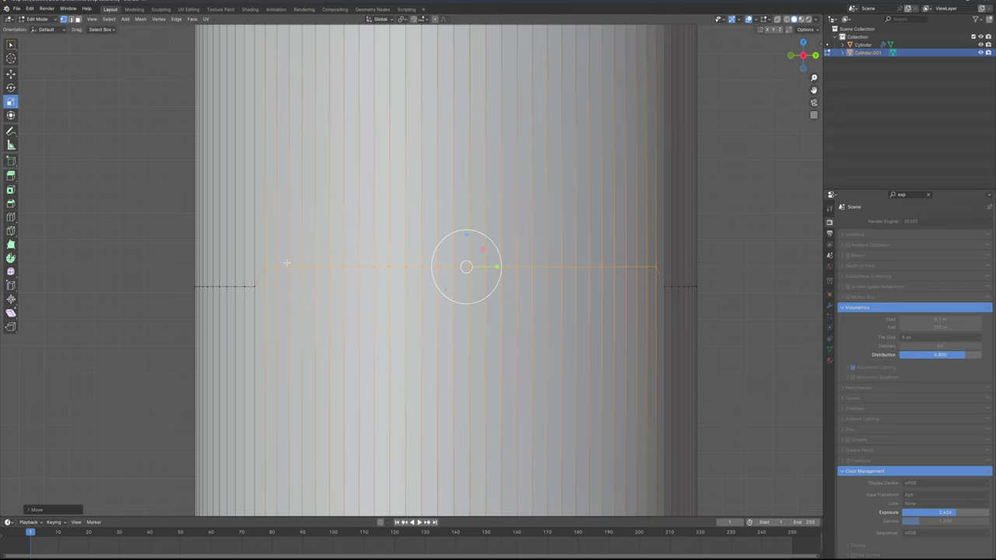
key("g")
key("z")
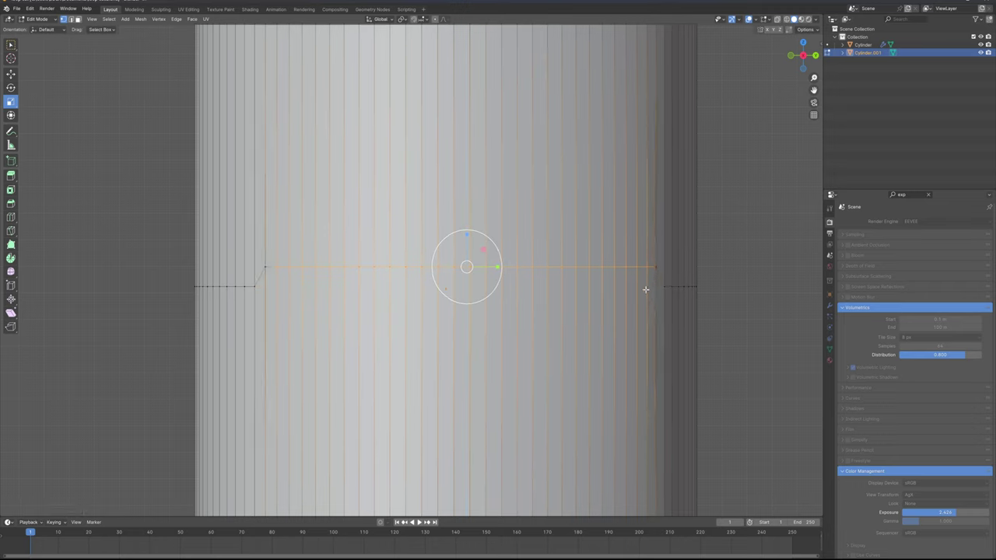
left_click(641, 275)
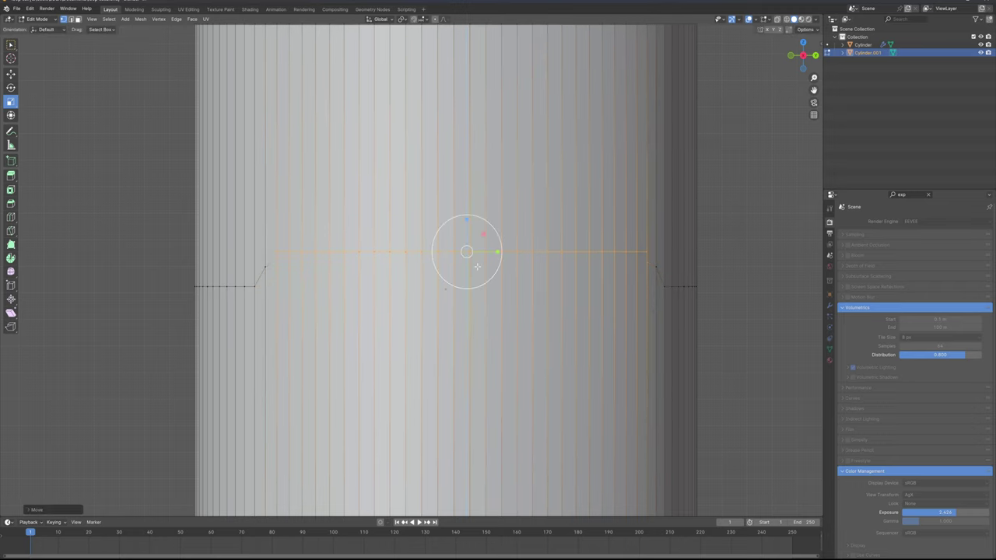
- Raise progressively narrower groups of front vertices along Z to give the loop sloped sides and a flat raised top
left_click_drag(284, 236, 630, 260)
key("g")
key("z")
left_click(626, 257)
key("g")
key("z")
left_click(619, 242)
key("g")
key("z")
left_click(484, 214)
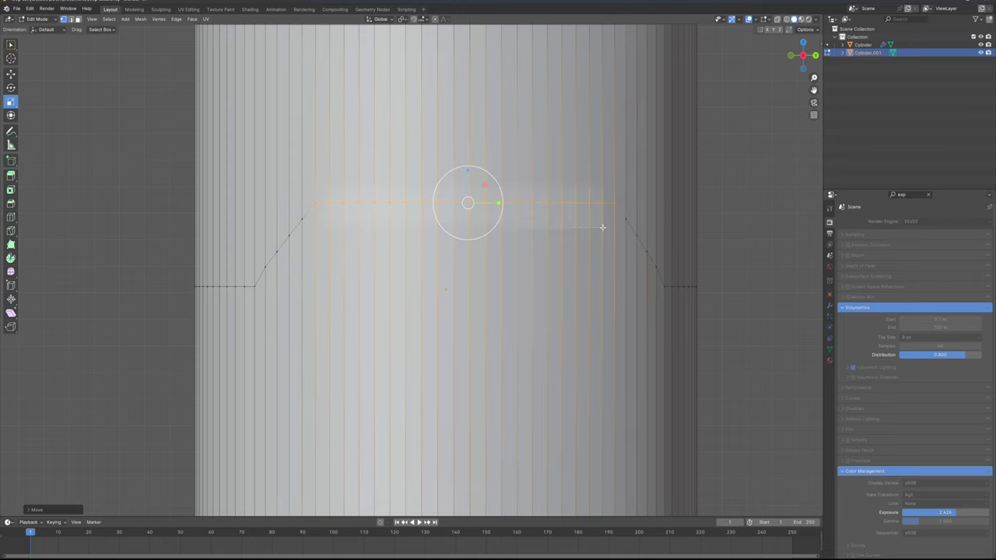
left_click_drag(606, 228, 605, 228)
key("g")
key("z")
left_click(605, 212)
- Lower the vertex near the foot of each slope slightly along Z
left_click(267, 268)
left_click(652, 271, "shift")
key("g")
key("z")
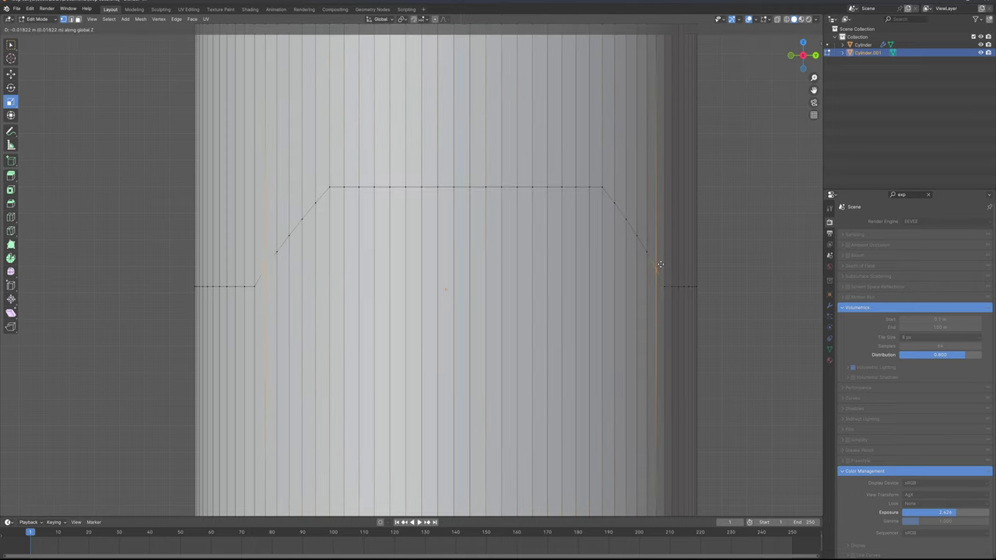
left_click(661, 265)
- Select the whole contoured edge loop and bevel it into a narrow band of faces around the cylinder
scroll(654, 265, "down", 2)
middle_click_drag(378, 266, 375, 242)
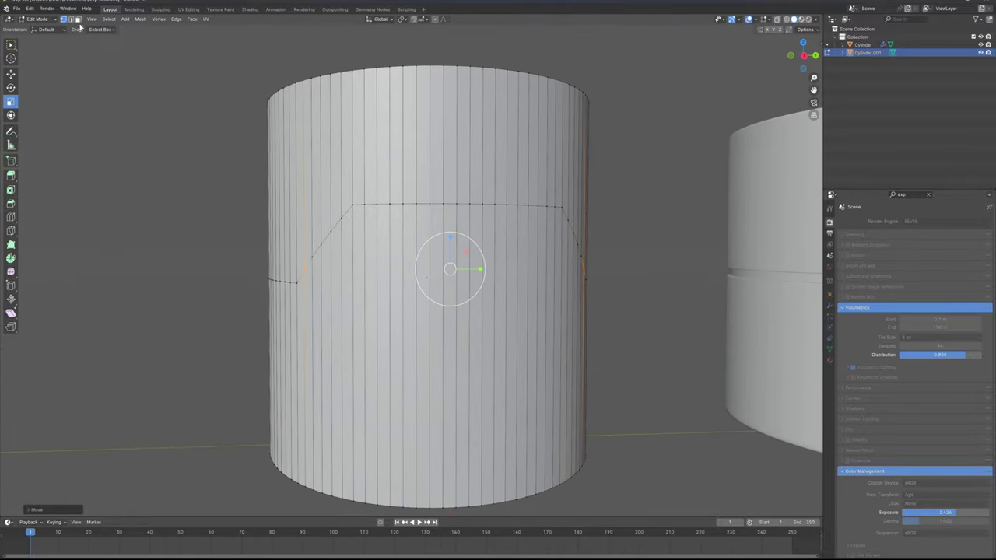
left_click(145, 134)
left_click(334, 226)
left_click(331, 235, "alt")
key("s")
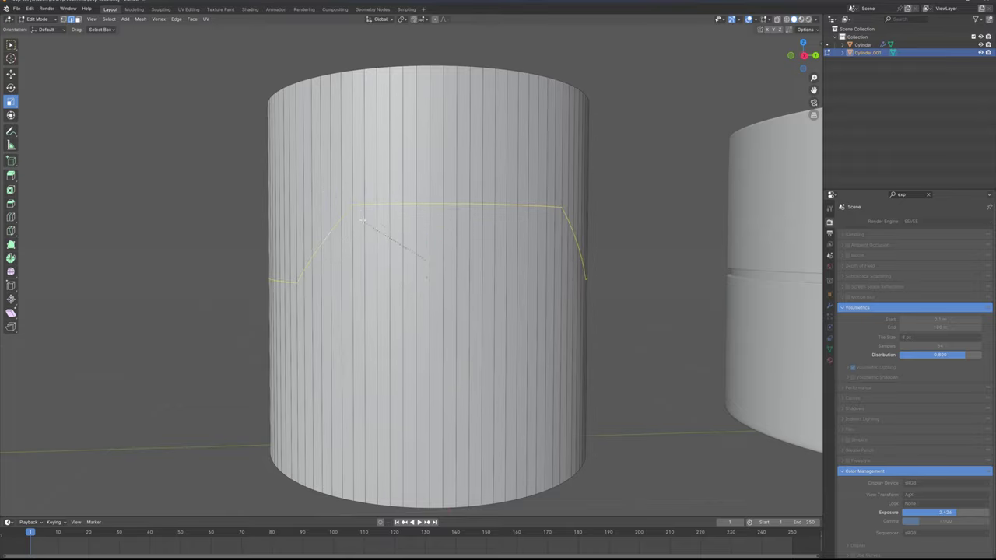
left_click(368, 190)
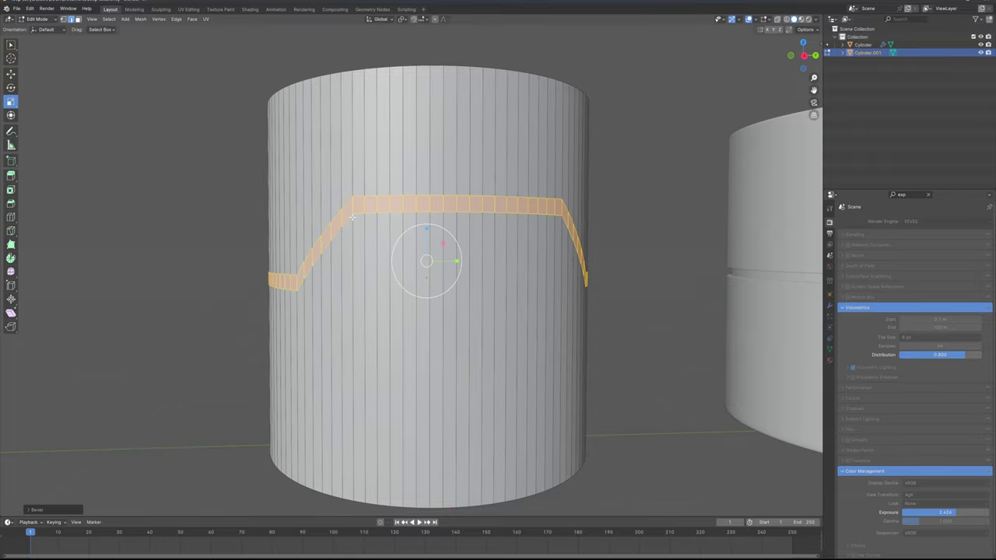
- Extrude the band's faces inward along their normals to form a shallow groove
middle_click_drag(368, 190, 441, 214)
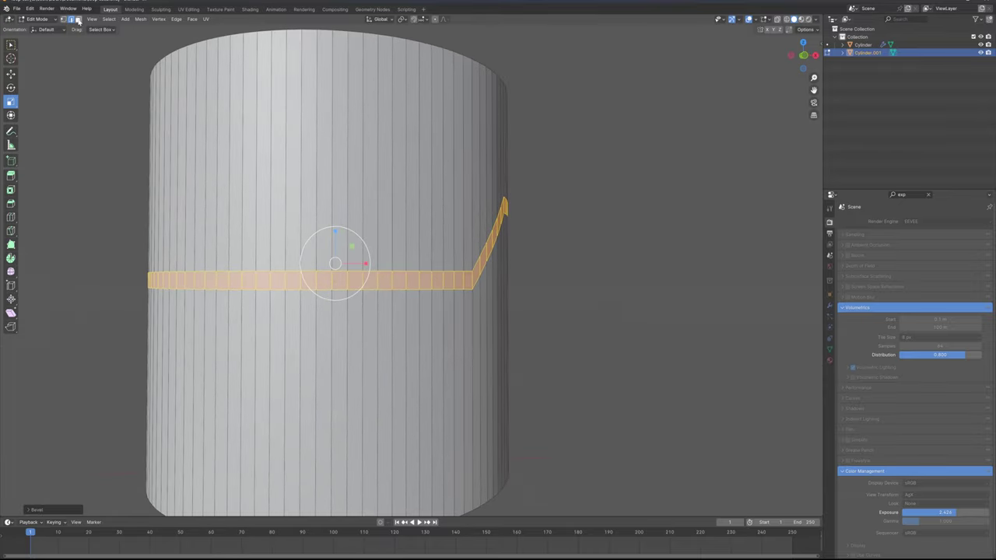
left_click(78, 21)
middle_click_drag(321, 204, 299, 215)
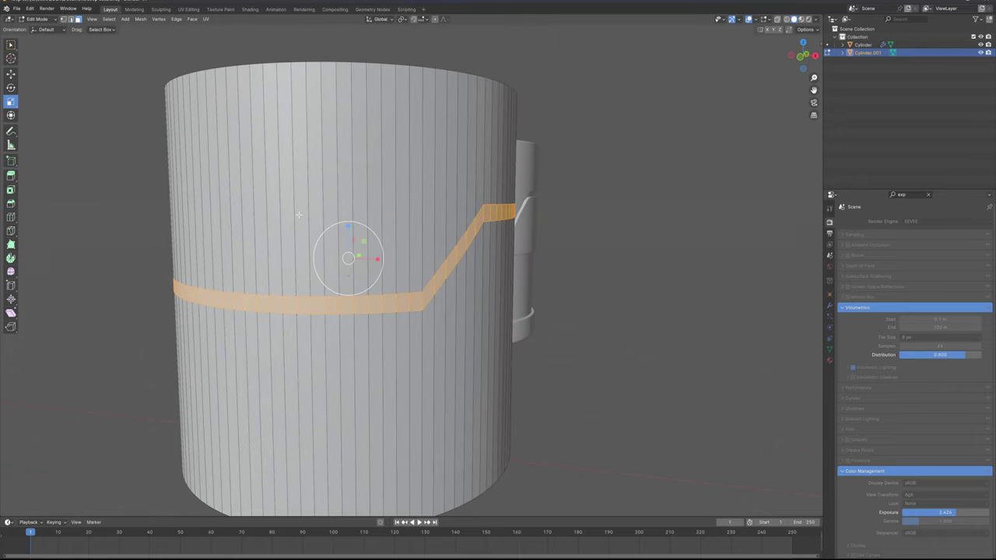
right_click(399, 245)
left_click(411, 257)
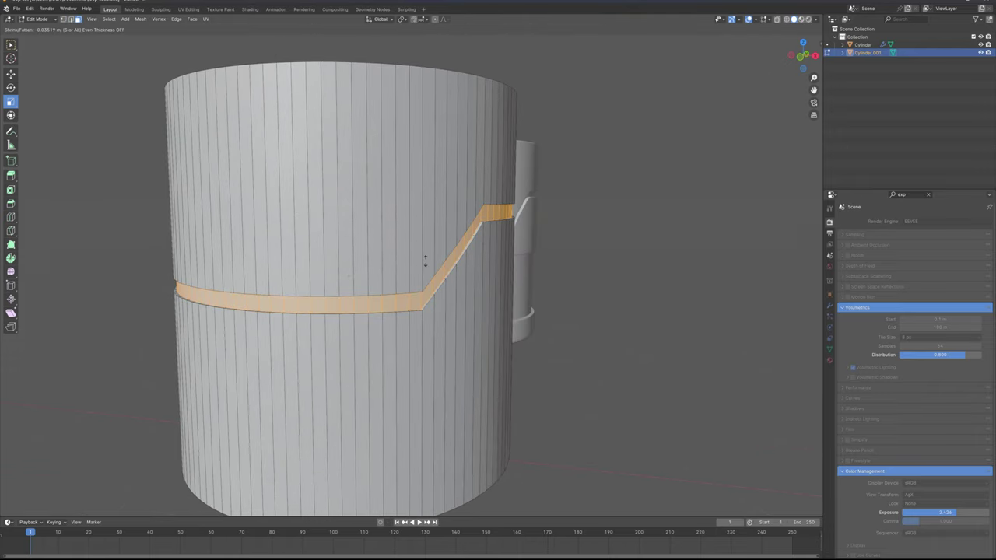
left_click(429, 262)
- Add supporting edge loops inside the recessed groove, sliding them close to its edges
middle_click_drag(429, 262, 318, 204)
key("ctrl+r")
left_click(337, 203)
right_click(338, 204)
left_click(338, 204)
left_click(339, 211)
key("ctrl+r")
left_click(338, 219)
left_click(332, 187)
middle_click_drag(331, 191, 378, 280)
key("ctrl+r")
key("g")
key("g")
left_click(407, 360)
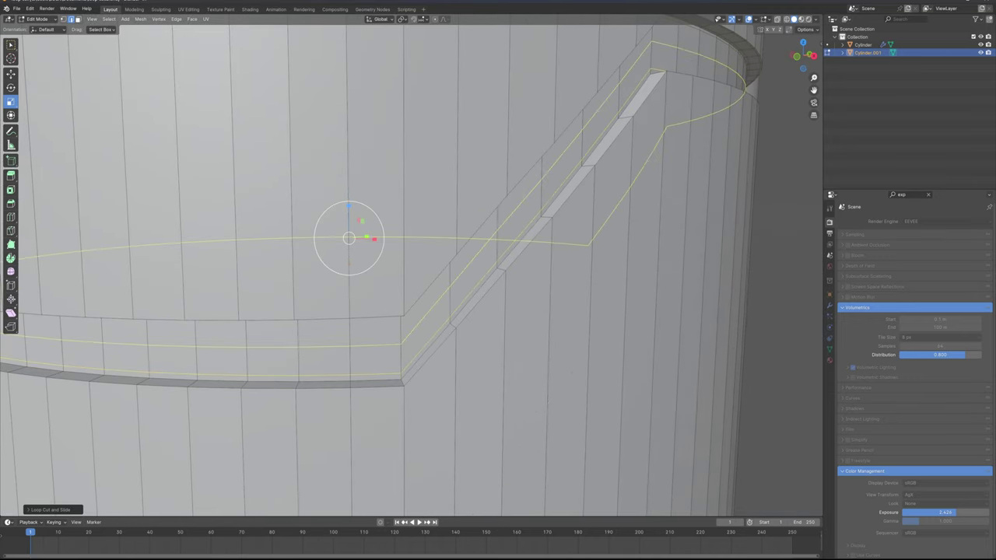
- Add a loop cut along the groove's narrow lower wall
middle_click_drag(394, 340, 429, 309)
scroll(430, 309, "up", 1)
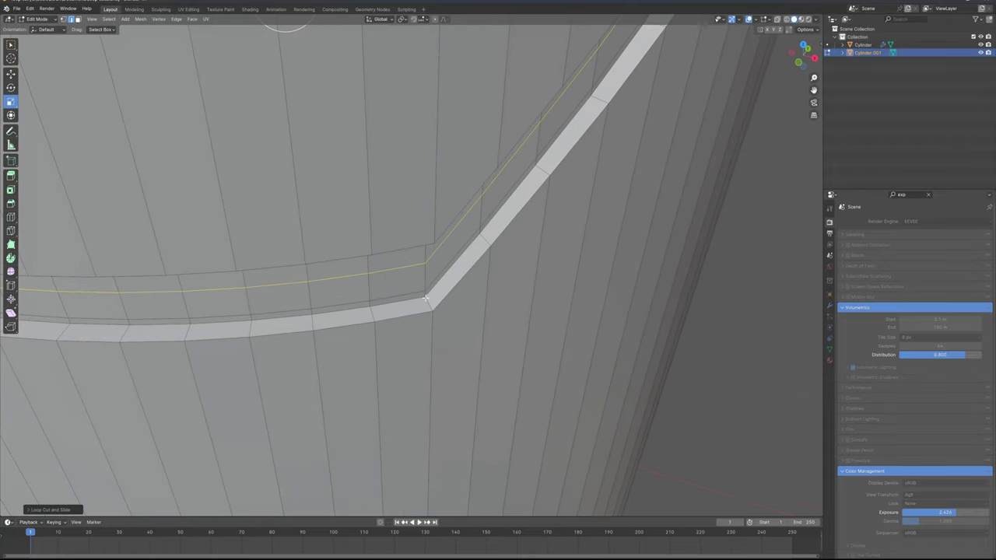
key("ctrl+r")
left_click(429, 308)
left_click(426, 294)
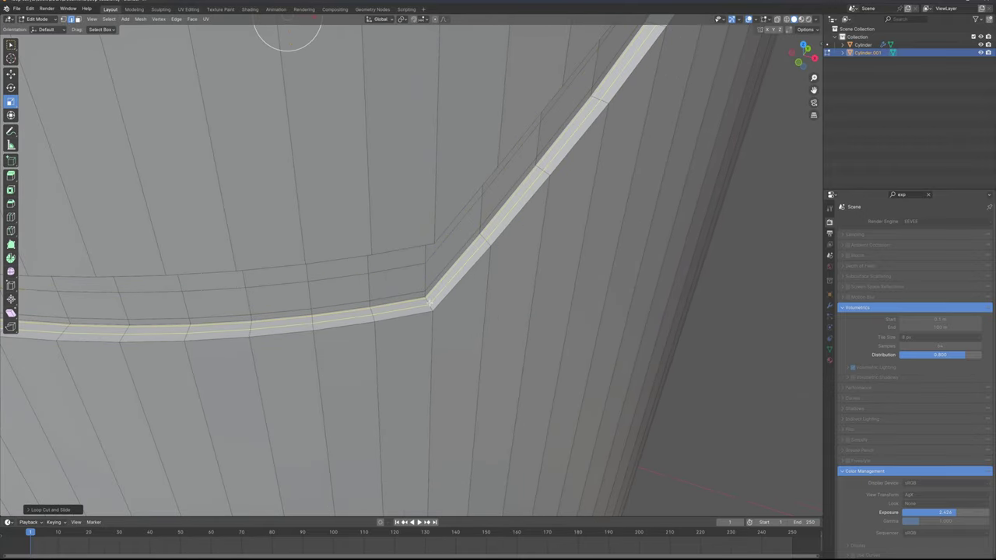
middle_click_drag(423, 300, 352, 235)
key("g")
key("g")
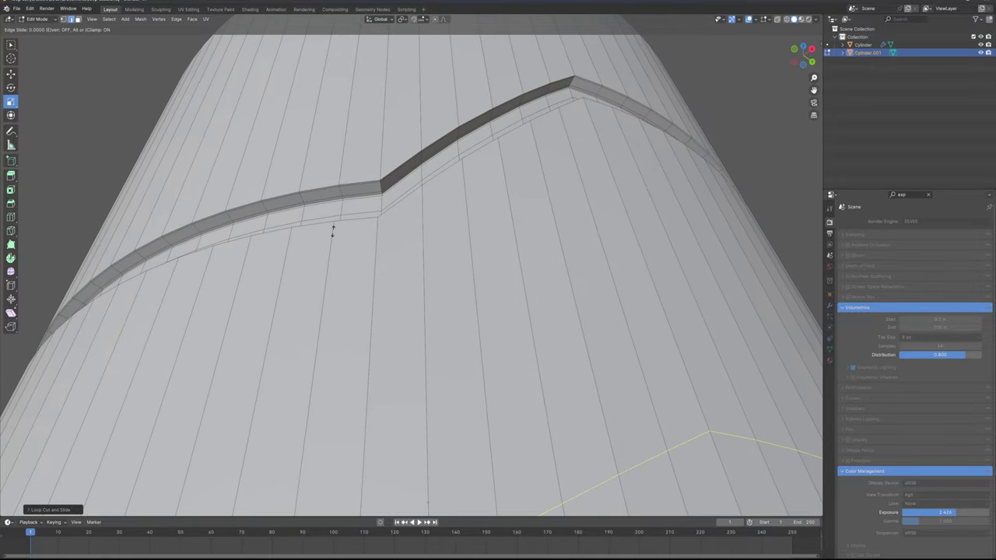
left_click(401, 226)
scroll(401, 225, "down", 5)
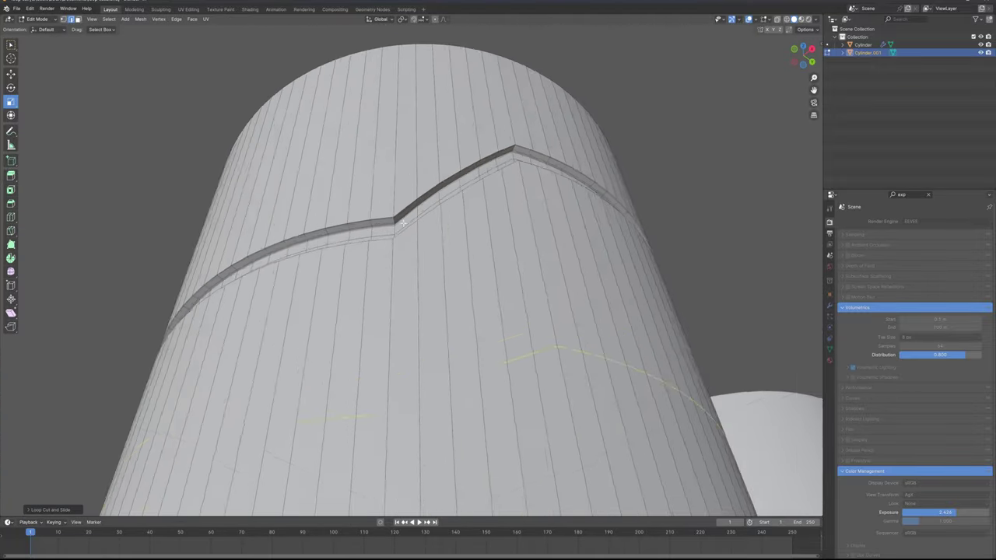
key("ctrl+x")
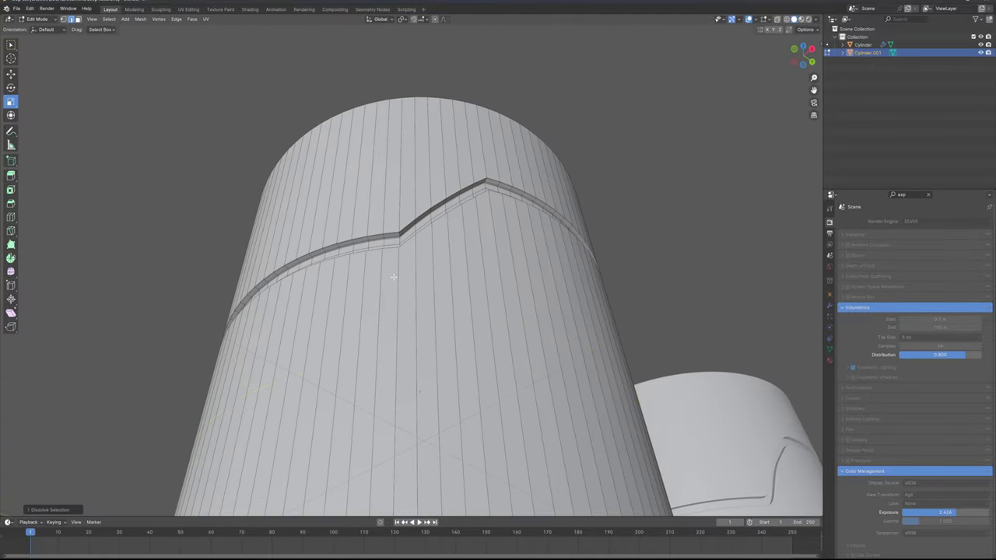
- Add a loop cut to the outer wall below the groove and slide it up close to the groove's lower rim
key("ctrl+z")
key("g")
key("g")
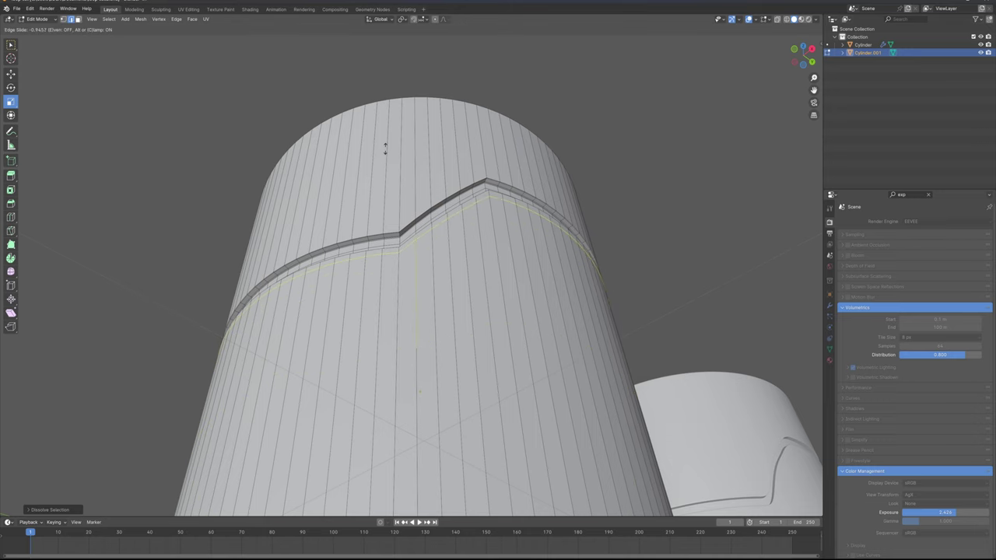
left_click(388, 148)
middle_click_drag(388, 147, 335, 218)
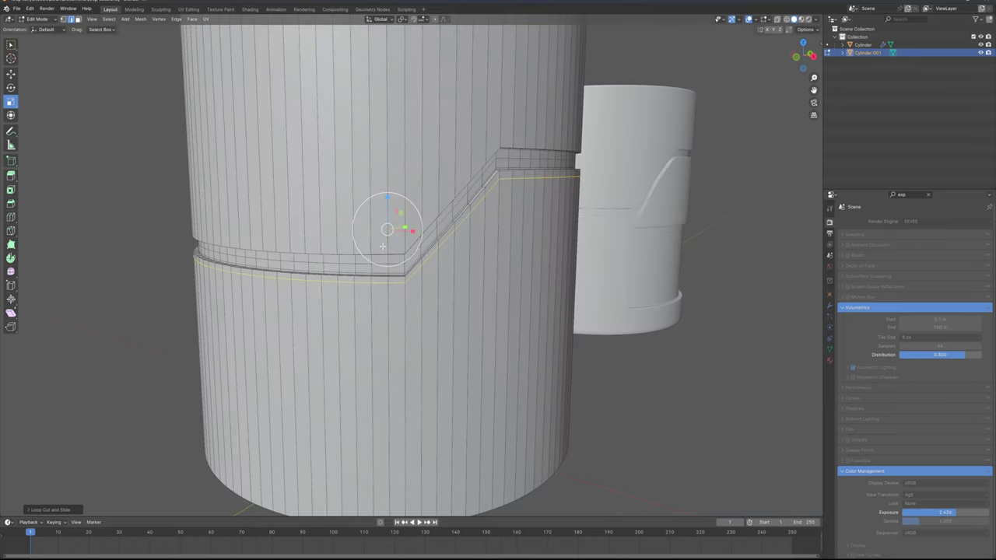
- Add a loop cut to the outer wall above the groove and slide it down close to the groove's upper rim
scroll(334, 217, "up", 2)
key("ctrl+r")
key("g")
key("g")
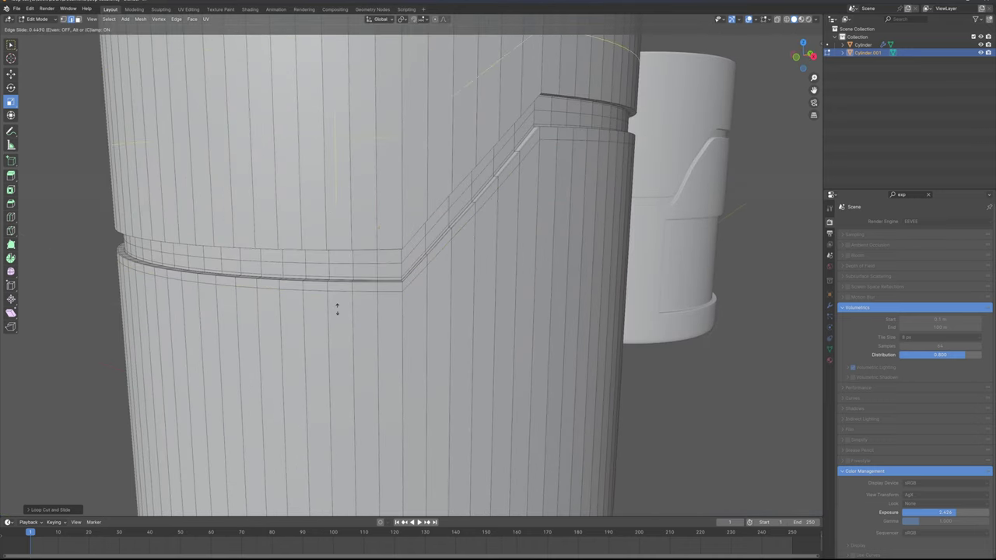
left_click(347, 423)
- Compare the new cylinder with the finished one, examining its recessed panel, groove and underside
middle_click_drag(349, 413, 358, 355)
scroll(362, 354, "down", 3)
middle_click_drag(513, 343, 371, 318)
middle_click_drag(464, 319, 347, 299, "shift")
scroll(633, 276, "down", 2)
middle_click_drag(633, 277, 623, 205)
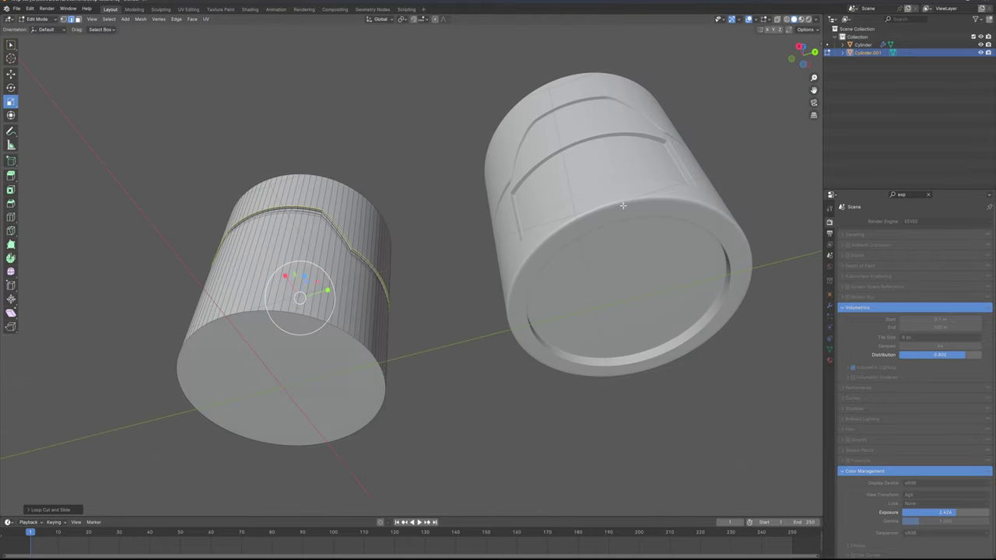
scroll(615, 199, "up", 3)
middle_click_drag(583, 171, 338, 311, "shift")
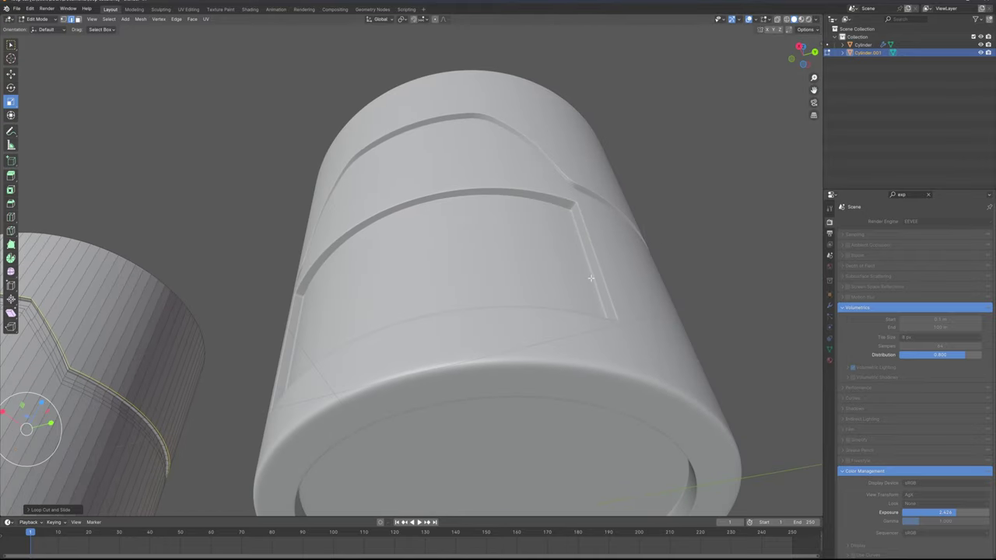
scroll(427, 214, "down", 2)
middle_click_drag(428, 217, 651, 208)
- Add a loop cut to the wall below the groove, flatten it to zero along Z and lower it close to the base
key("KP_3")
middle_click_drag(247, 271, 420, 305, "shift")
key("ctrl+r")
left_click(276, 412)
right_click(280, 439)
type("sz")
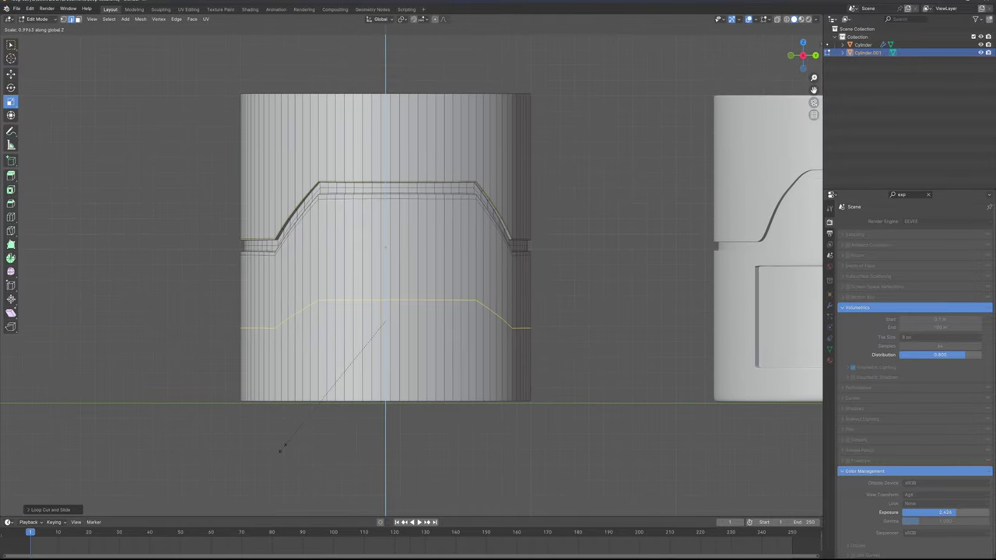
type("0")
key("Return")
key("g")
key("z")
left_click(301, 24)
- Add another loop cut between the groove and the base loop, raise it along Z and flatten it to zero along Z
key("g")
key("g")
right_click(285, 223)
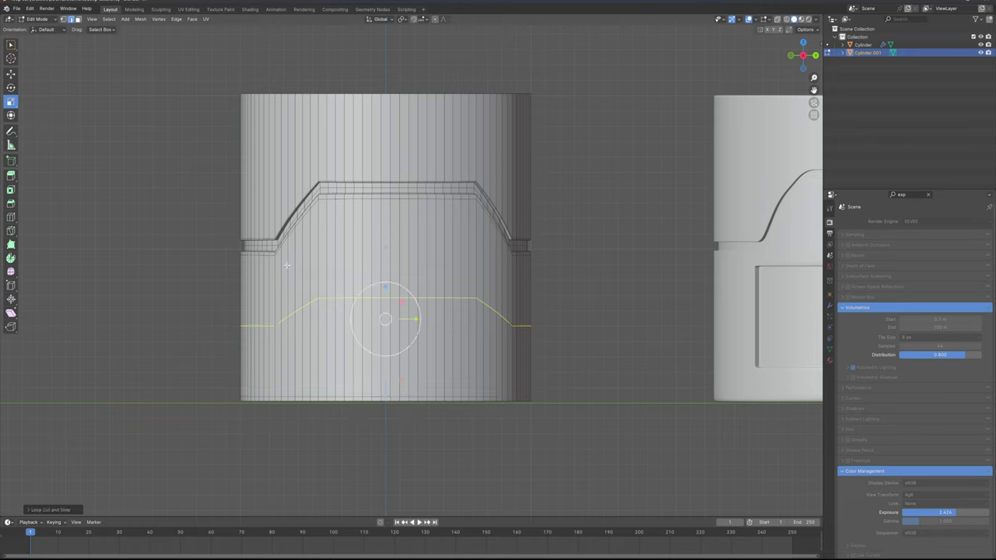
key("g")
key("z")
left_click(292, 223)
key("s")
key("z")
key("0")
key("Return")
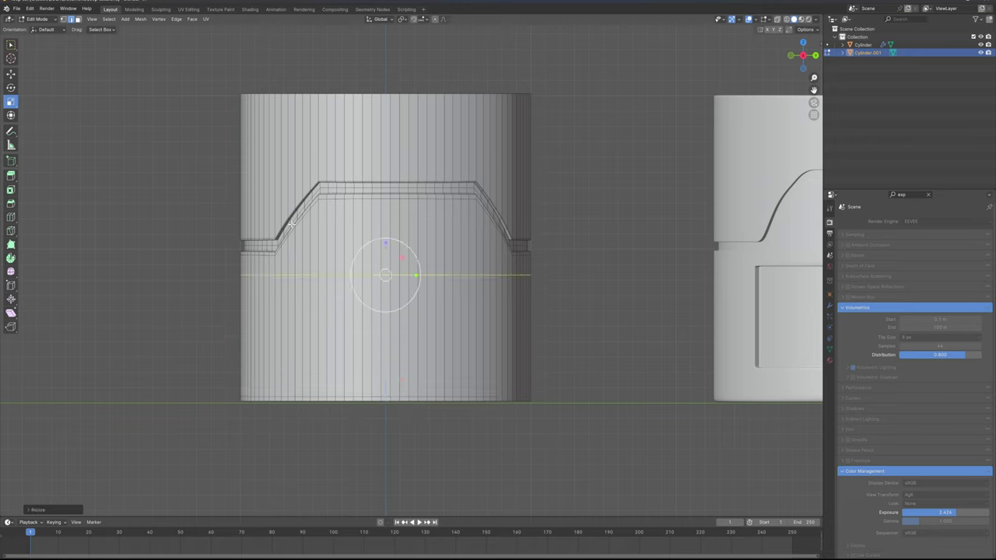
- Move the flattened loop up along Z to sit just below the groove's lowest section
middle_click_drag(459, 280, 382, 273, "shift")
scroll(389, 272, "up", 1)
middle_click_drag(173, 275, 293, 238, "shift")
key("g")
key("z")
left_click(193, 256)
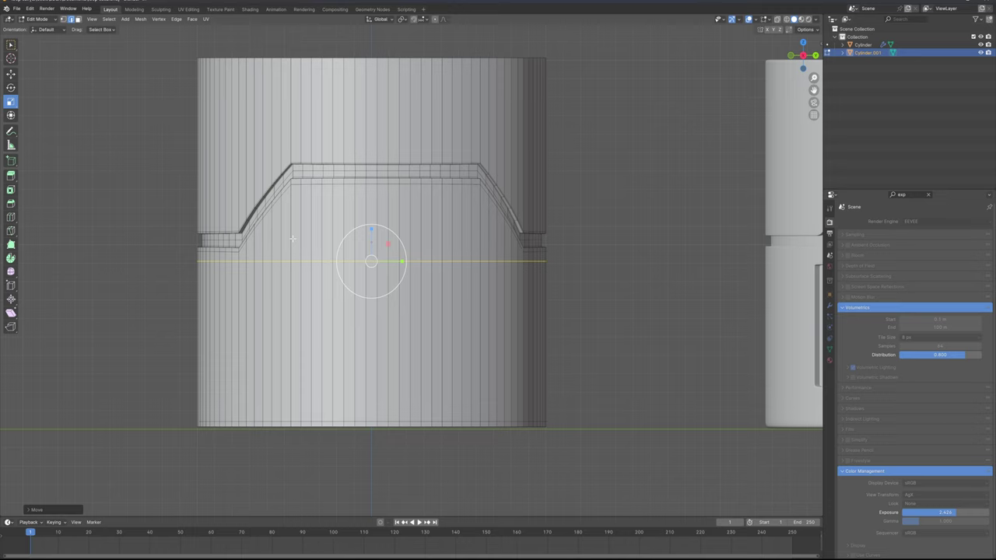
- Select the front wall faces between the two flattened loops and extrude them inward as a recessed panel
left_click(80, 20)
middle_click_drag(260, 297, 237, 263, "shift")
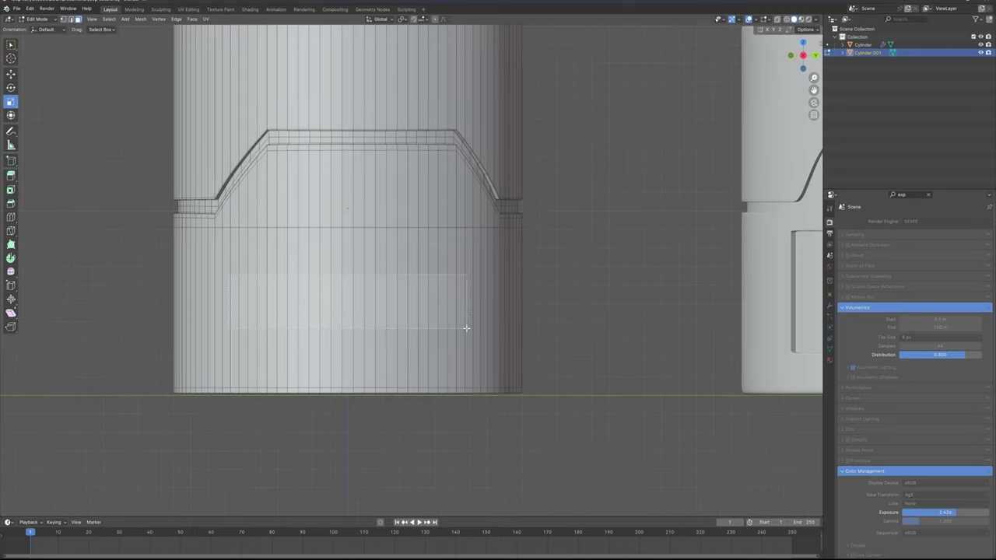
left_click_drag(465, 328, 470, 309)
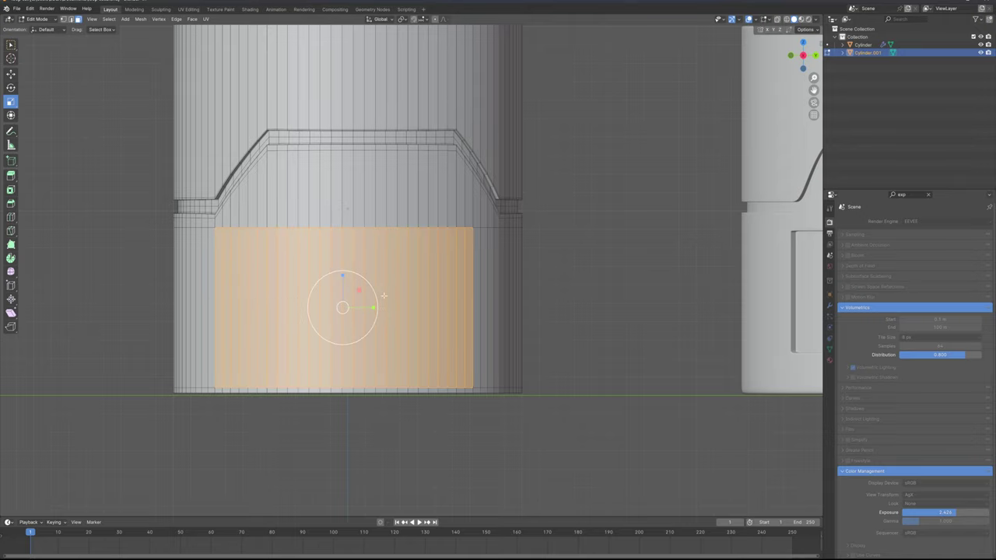
middle_click_drag(383, 296, 393, 288, "shift")
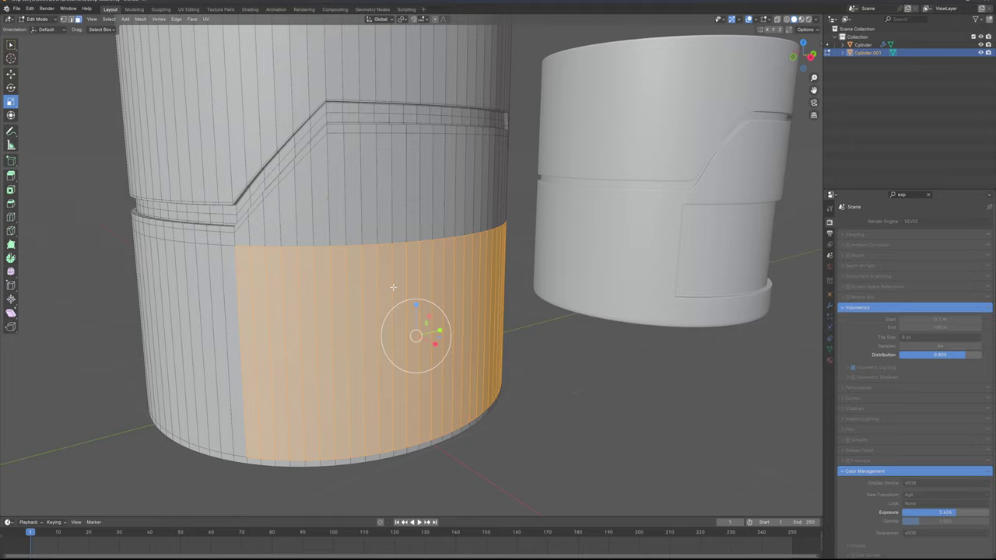
key("e")
left_click(269, 258)
middle_click_drag(270, 258, 234, 197)
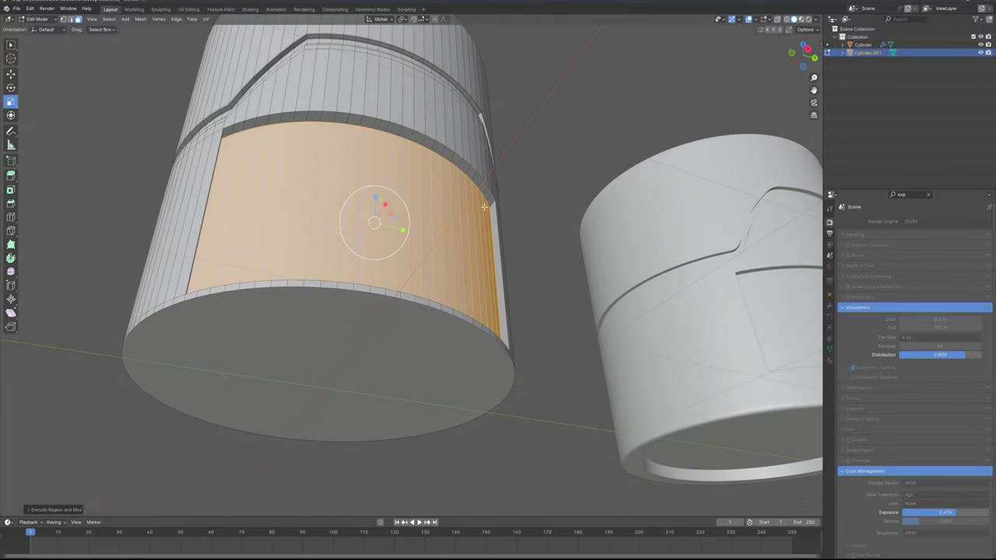
- Scale the recessed panel faces slightly inward along the Y axis
middle_click_drag(484, 206, 406, 241)
key("s")
key("y")
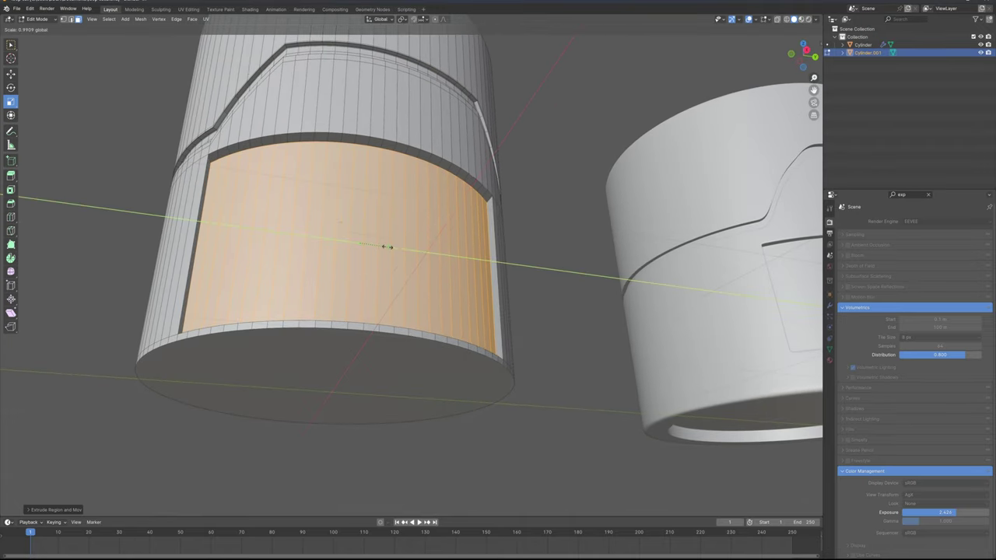
left_click(378, 245)
- Add a loop cut along the narrow upper ledge of the panel recess
middle_click_drag(379, 245, 336, 253)
scroll(363, 224, "up", 4)
key("ctrl+r")
left_click(310, 147)
left_click(311, 142)
left_click(313, 146, "alt")
- Add a loop cut across the recessed panel and slide it up close to the panel's upper edge
key("ctrl+r")
left_click(308, 162)
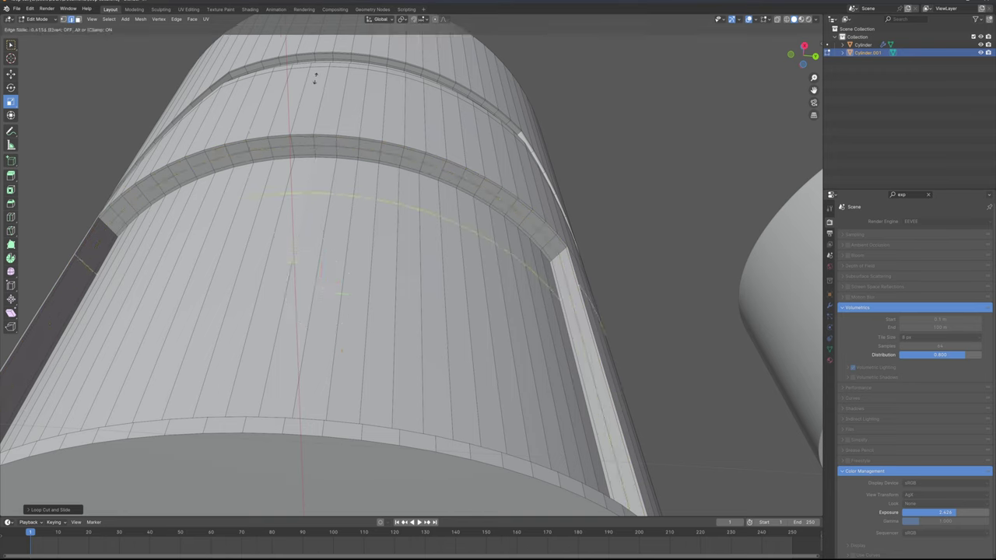
left_click(330, 33)
- Add a loop cut across the recessed panel and move it down along Z close to the panel's lower edge
key("ctrl+r")
left_click(314, 228)
left_click(301, 340)
middle_click_drag(300, 340, 320, 208)
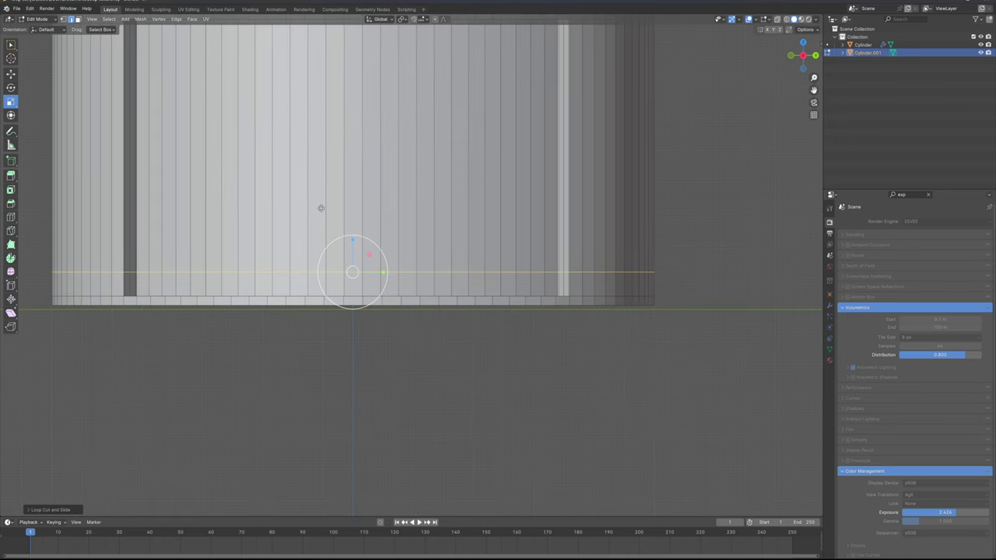
key("g")
key("z")
left_click(316, 231)
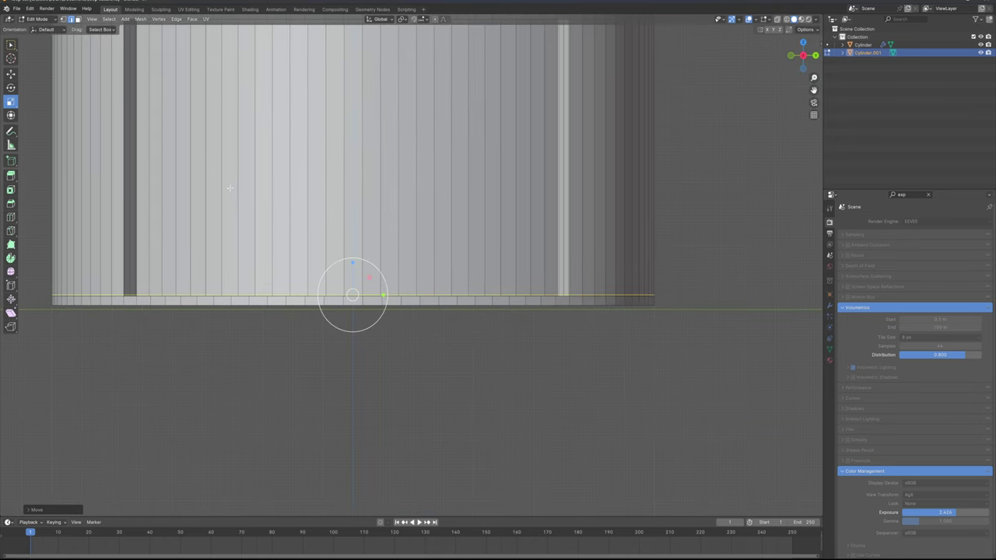
- Add a centred loop cut around the panel section and bevel it into a band about 0.83 m in bevel width
middle_click_drag(230, 188, 266, 240, "shift")
key("ctrl+r")
left_click(264, 198)
right_click(264, 198)
right_click(264, 198)
left_click(272, 209)
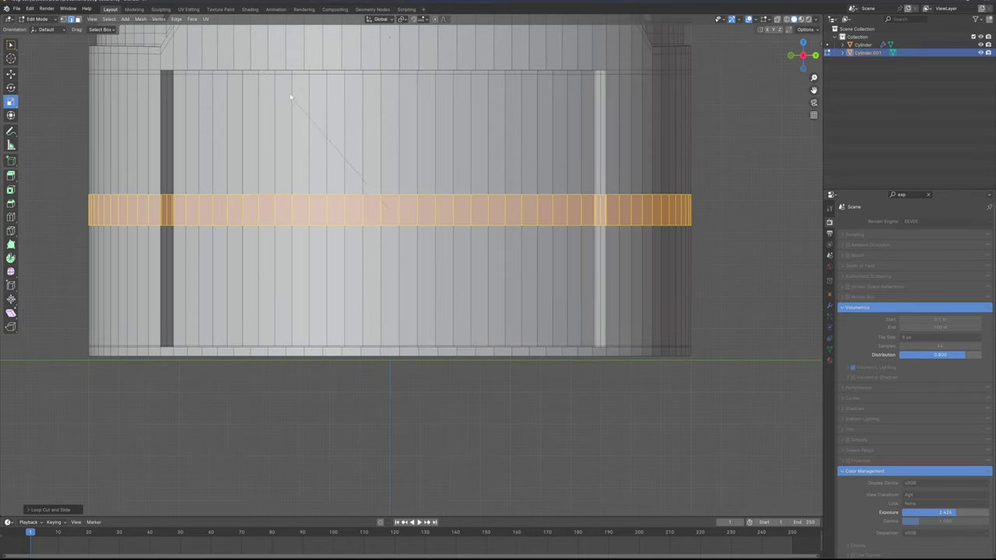
left_click(289, 474)
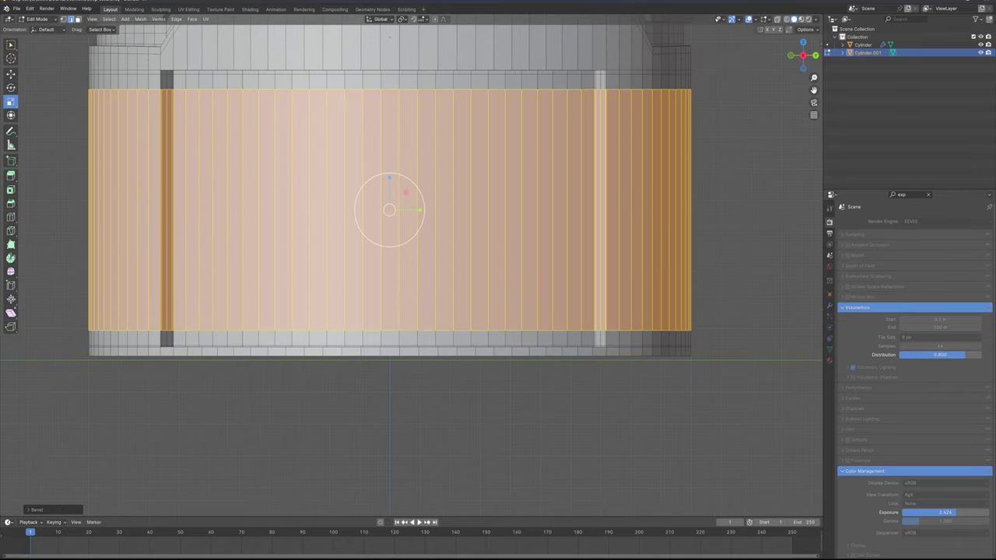
- Set the panel section's bevel to 8 segments and clear the selection
left_click(62, 511)
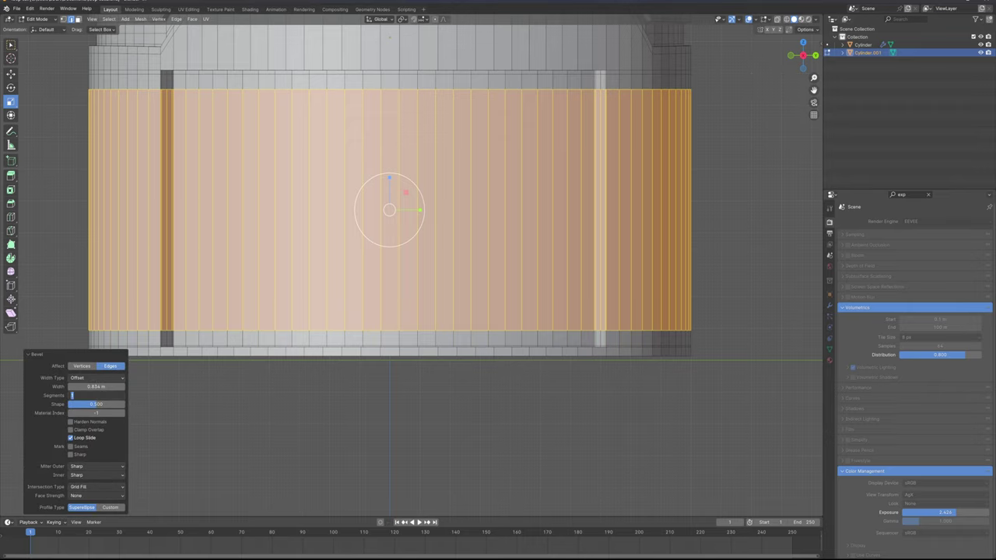
type("8")
key("Return")
left_click(66, 354)
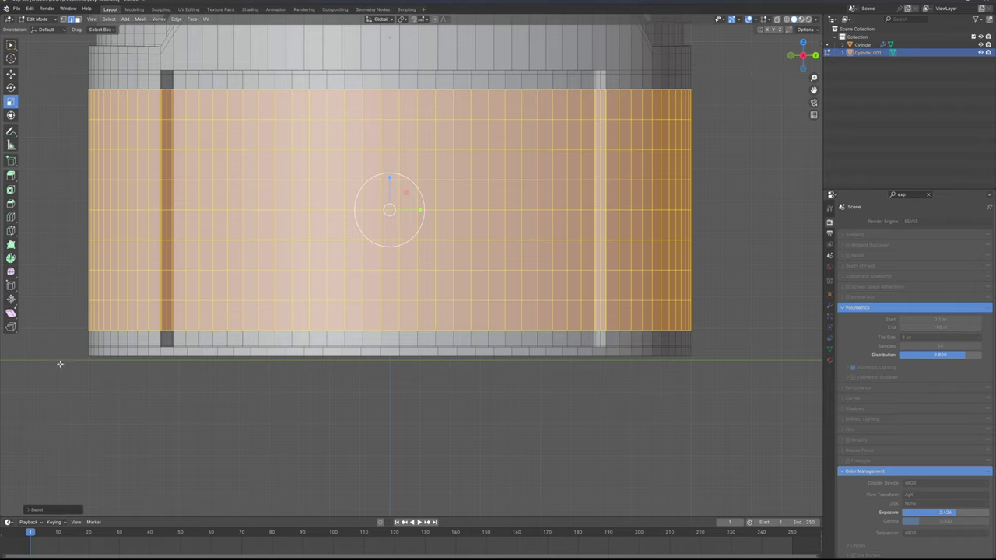
left_click(285, 388)
middle_click_drag(312, 383, 346, 406)
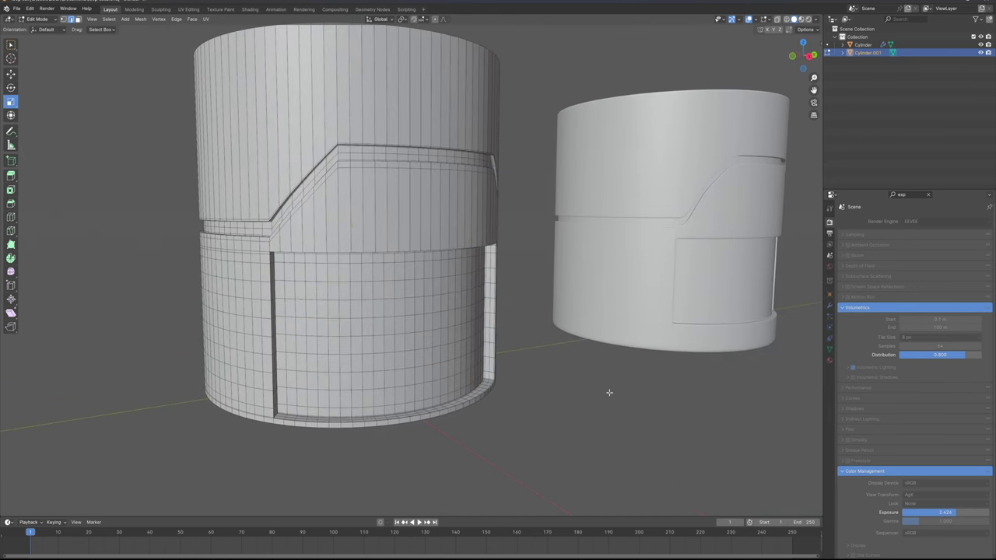
- Clear the properties filter, test a Subdivision Surface modifier on the new cylinder and remove it
left_click(928, 195)
left_click(830, 307)
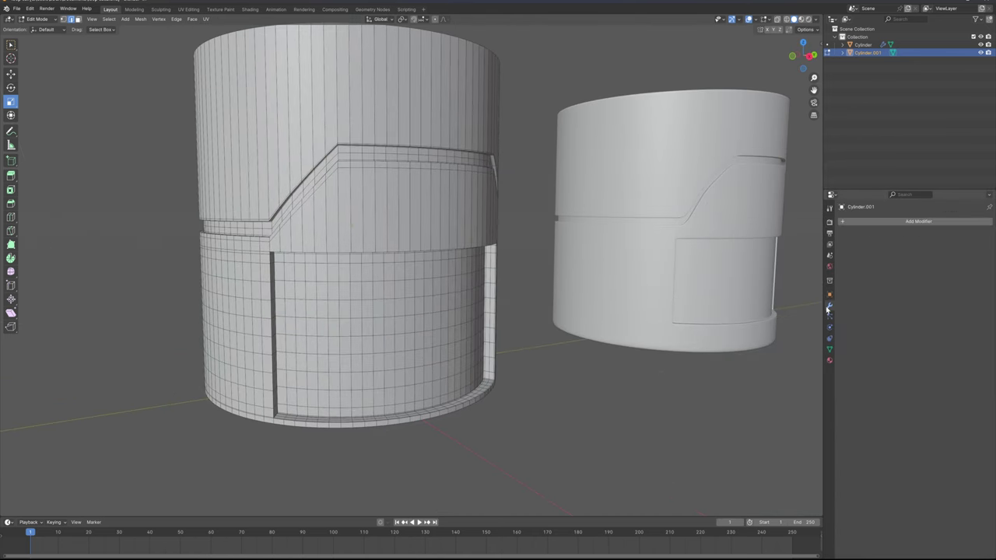
left_click(889, 223)
type("s")
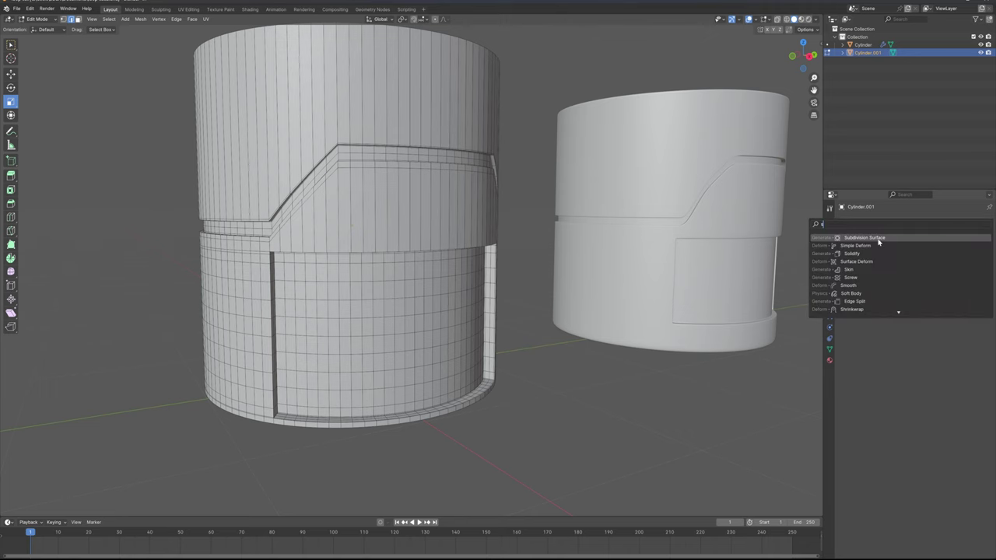
left_click(873, 238)
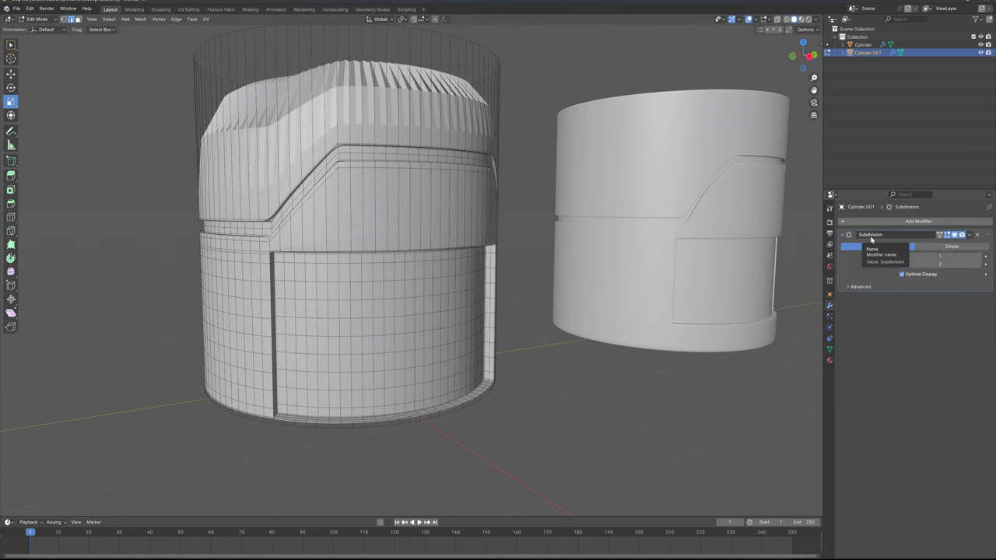
middle_click_drag(545, 231, 535, 257)
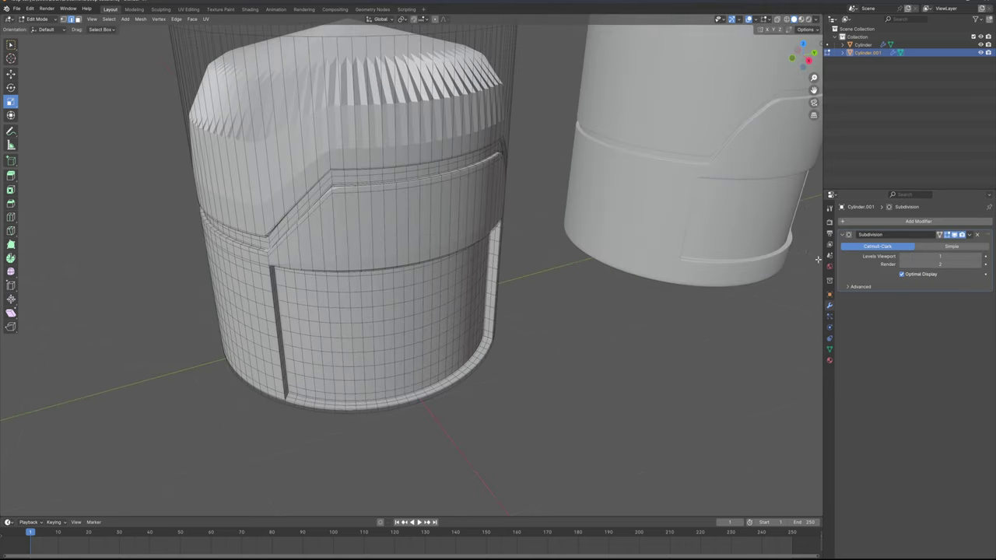
left_click(977, 236)
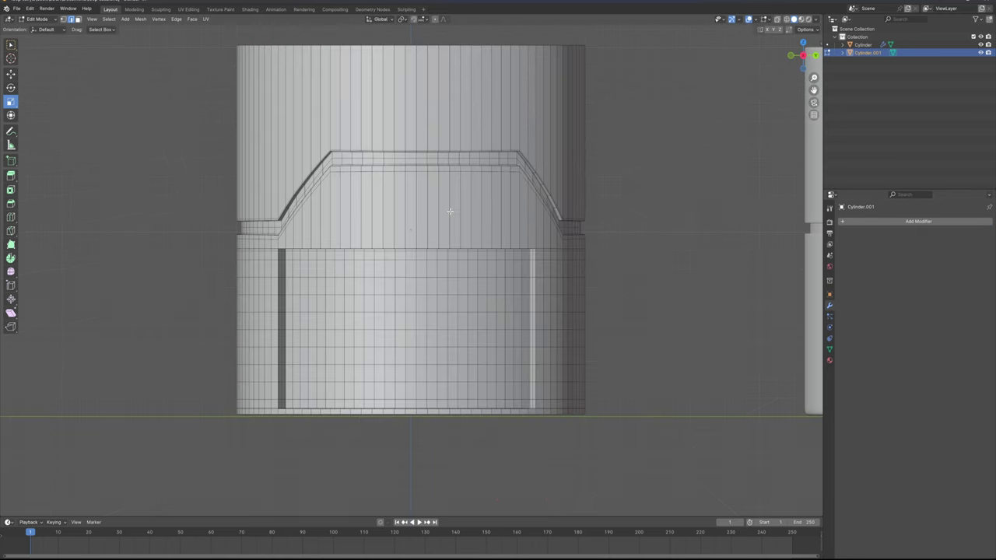
- Add a loop cut to the wall above the groove, slide it toward the top and flatten it to zero along Z
key("KP_1")
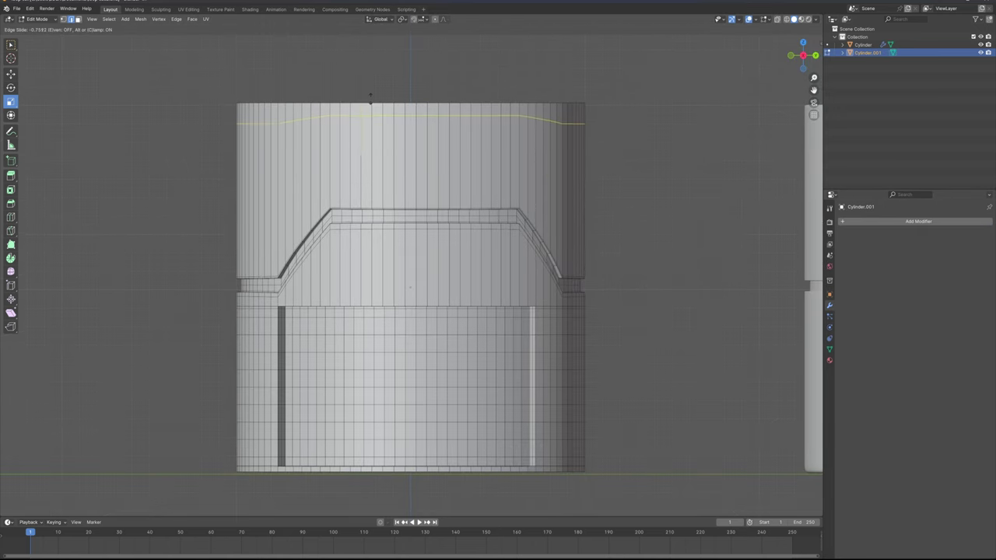
left_click(371, 99)
key("s")
key("z")
key("0")
key("Return")
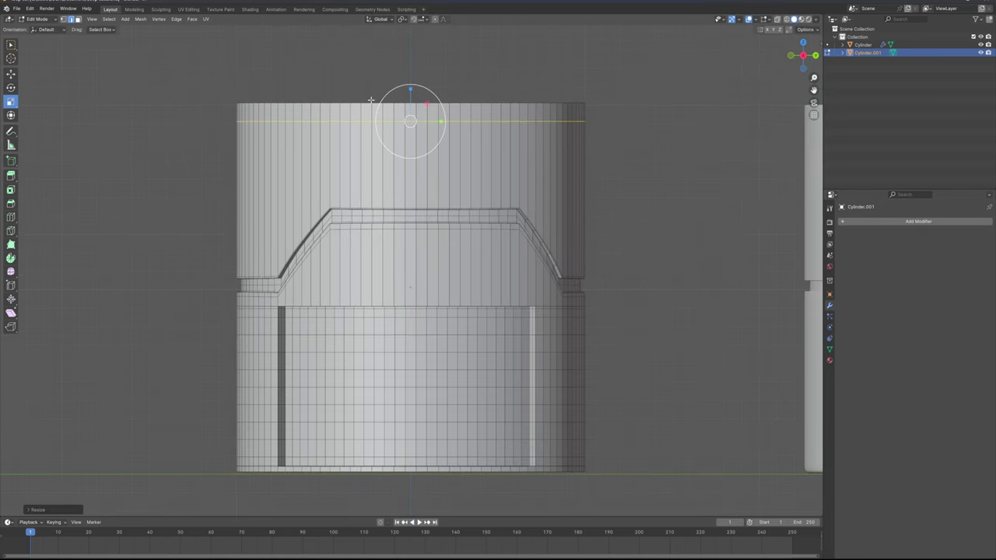
- Move the flattened upper loop along Z until it sits just below the cylinder's top edge
key("g")
key("z")
left_click(382, 81)
key("g")
key("z")
left_click(385, 93)
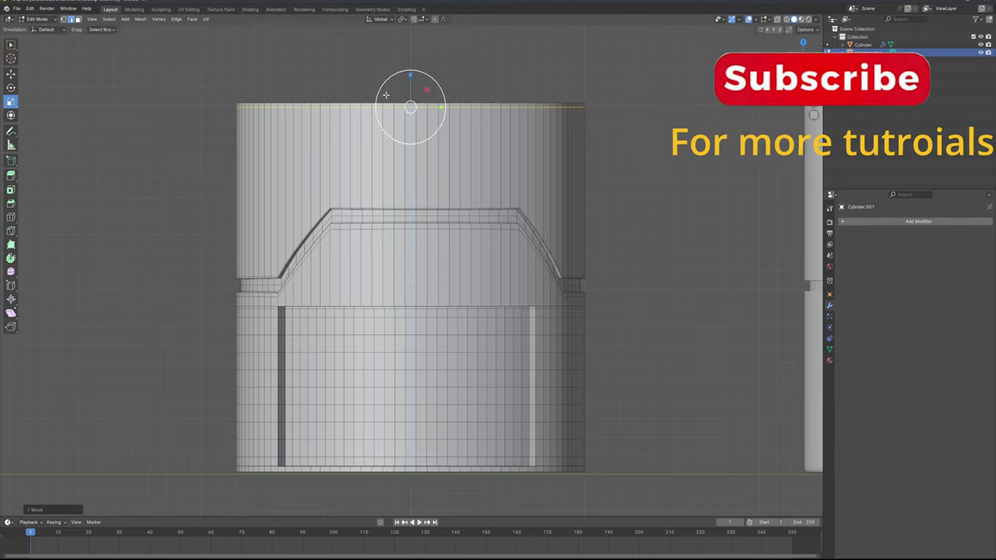
- Add a loop cut between the top loop and the groove, flatten it to zero along Z and raise it slightly
key("ctrl+r")
left_click(375, 149)
left_click(375, 149)
key("s")
key("z")
key("0")
key("Return")
key("g")
key("z")
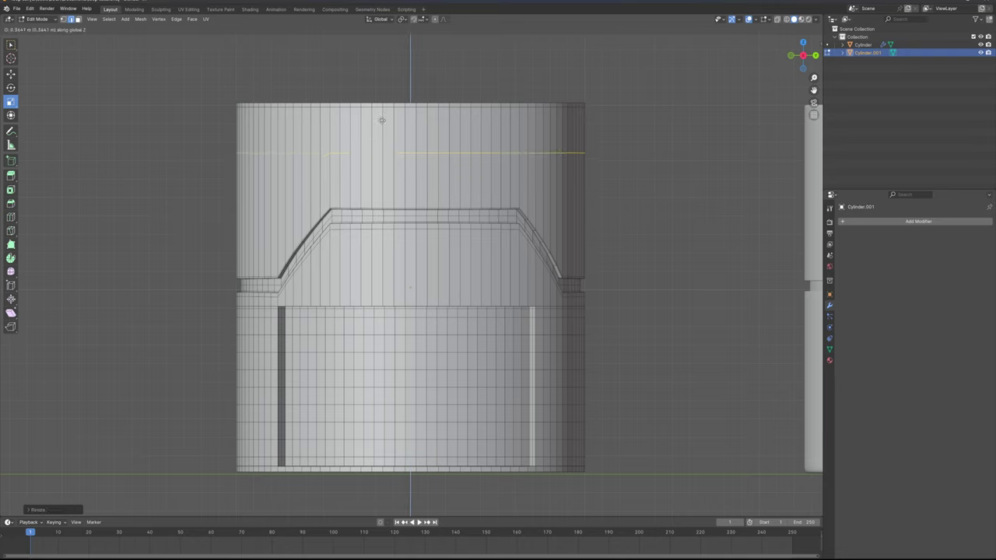
left_click(382, 120)
- Bevel the upper loop into a wide band with 4 segments between the top edge and the groove
key("ctrl+b")
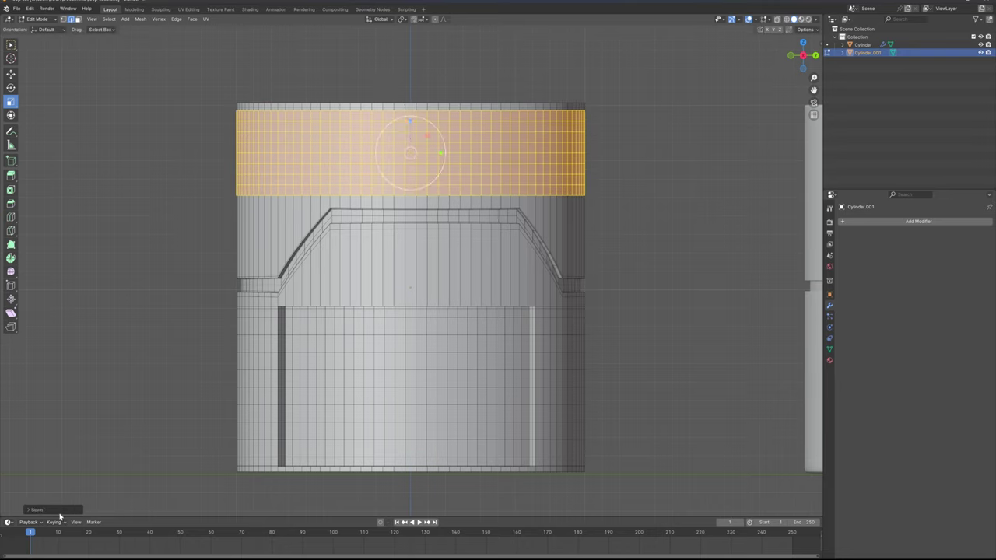
left_click(60, 512)
key("Return")
left_click(42, 356)
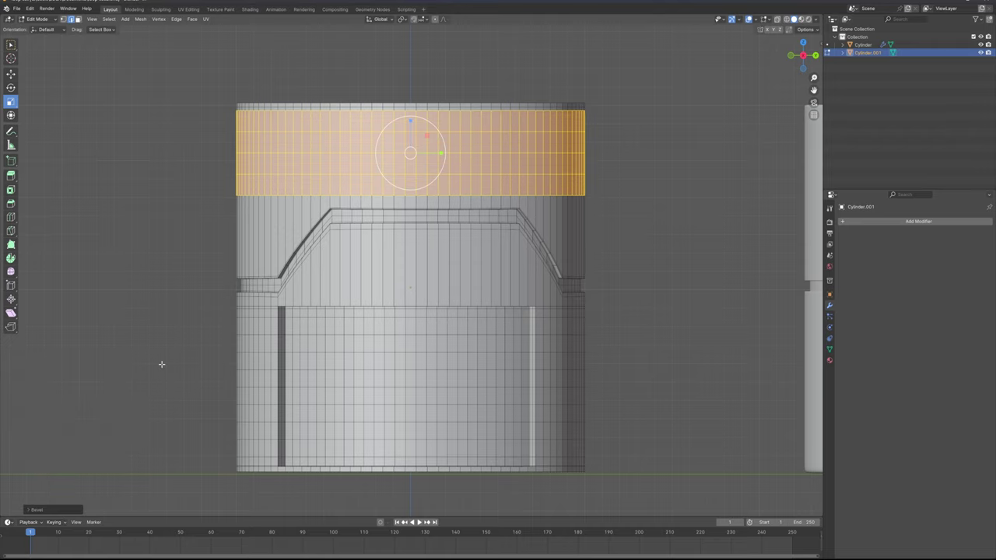
left_click(630, 303)
- Select the cylinder's top and bottom cap faces and inset them to leave a narrow rim
scroll(530, 338, "down", 1)
middle_click_drag(420, 348, 442, 379)
middle_click_drag(573, 329, 408, 339, "shift")
mouse_move(510, 270)
middle_mouse_down()
mouse_move(518, 241)
mouse_move(493, 280)
middle_mouse_up()
key("KP_7")
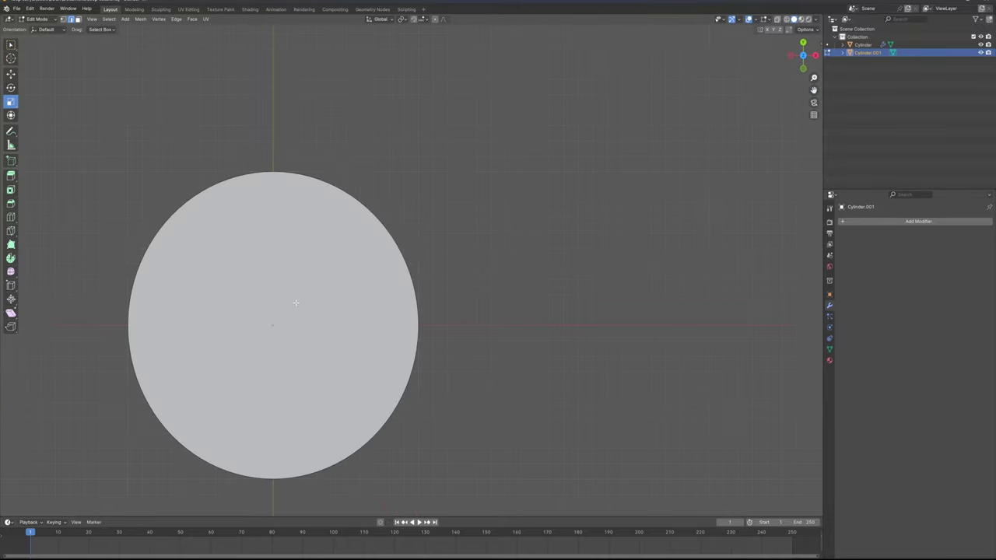
middle_click_drag(295, 303, 350, 252, "shift")
key("alt+z")
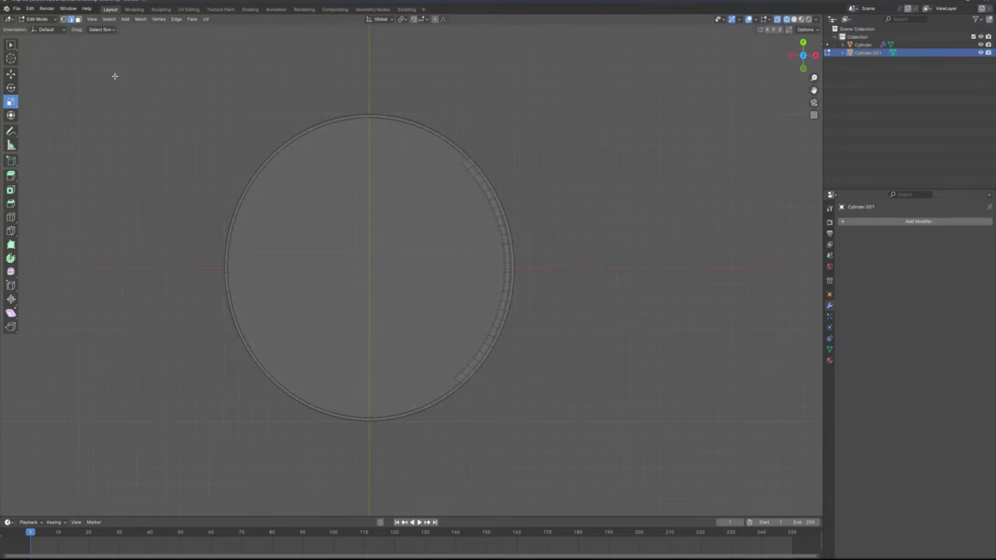
key("a")
mouse_move(389, 317)
middle_mouse_down()
mouse_move(348, 237)
mouse_move(542, 237)
mouse_move(463, 226)
mouse_move(425, 259)
middle_mouse_up()
key("i")
left_click(371, 238)
key("alt+z")
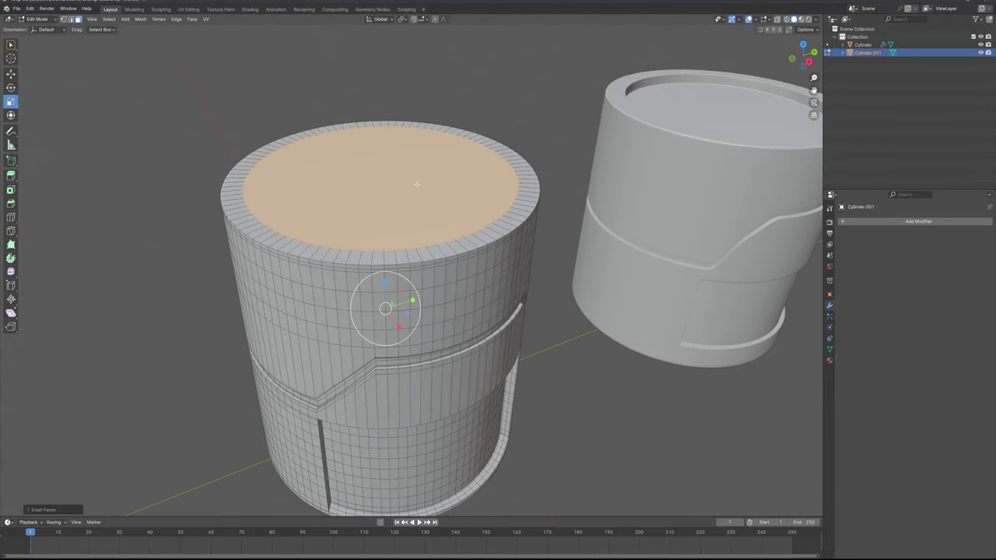
- Extrude the inset cap faces along their normals about 0.21 m into the cylinder
right_click(414, 174)
left_click(413, 177)
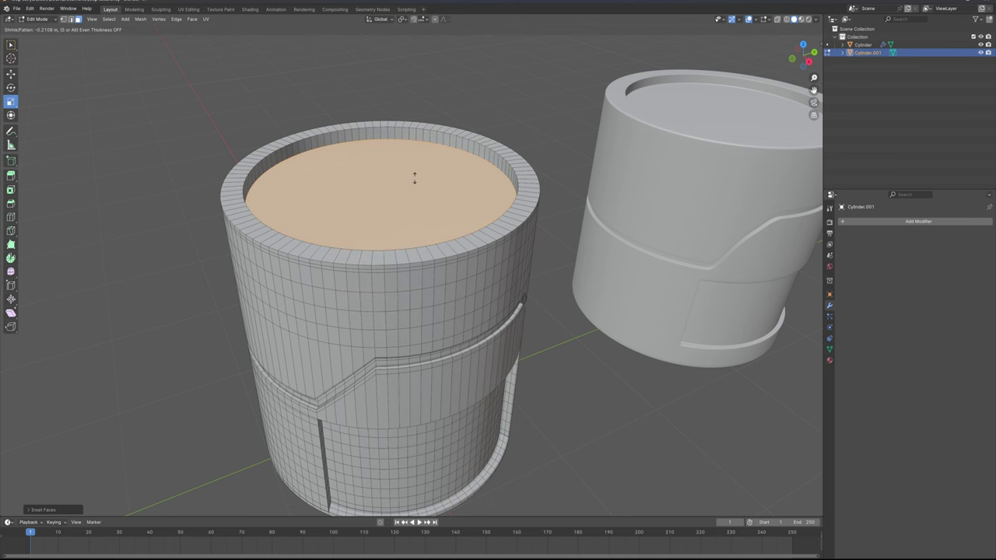
left_click(415, 178)
- Add two loop cuts around the top rim, sliding one toward its inner edge and the other toward its outer edge
scroll(382, 171, "up", 3)
middle_click_drag(366, 209, 378, 258, "shift")
key("ctrl+r")
left_click(377, 293)
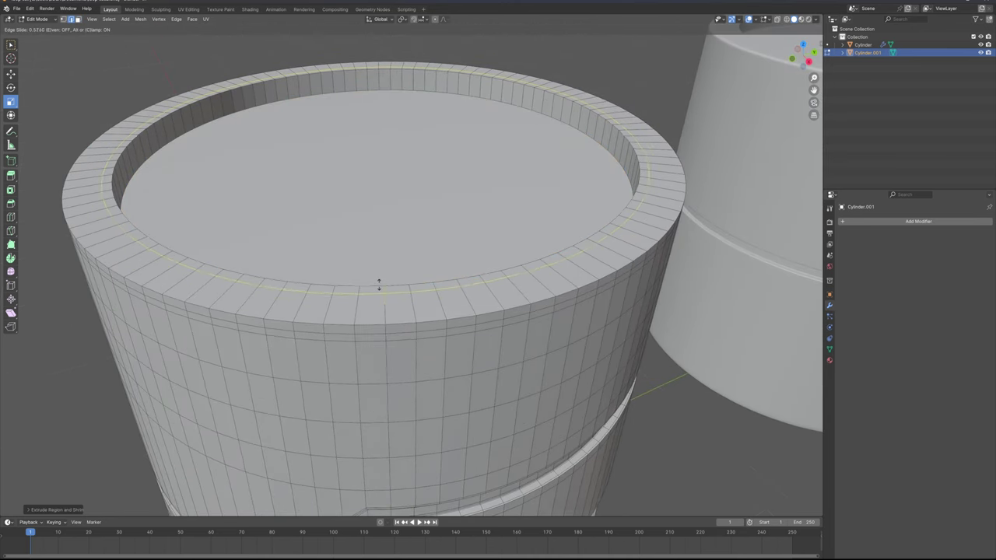
left_click(380, 278)
left_click(376, 300)
left_click(373, 310)
- Add two loop cuts around the top recess's inner wall, one near the rim and one near the recess floor
middle_click_drag(356, 300, 262, 290)
scroll(263, 289, "up", 4)
middle_click_drag(161, 144, 195, 213, "shift")
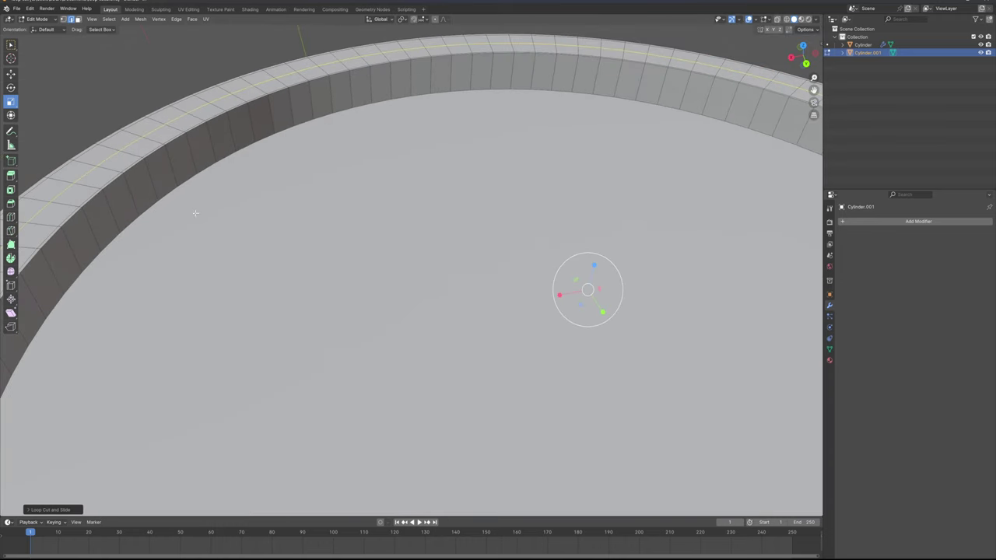
left_click(178, 165)
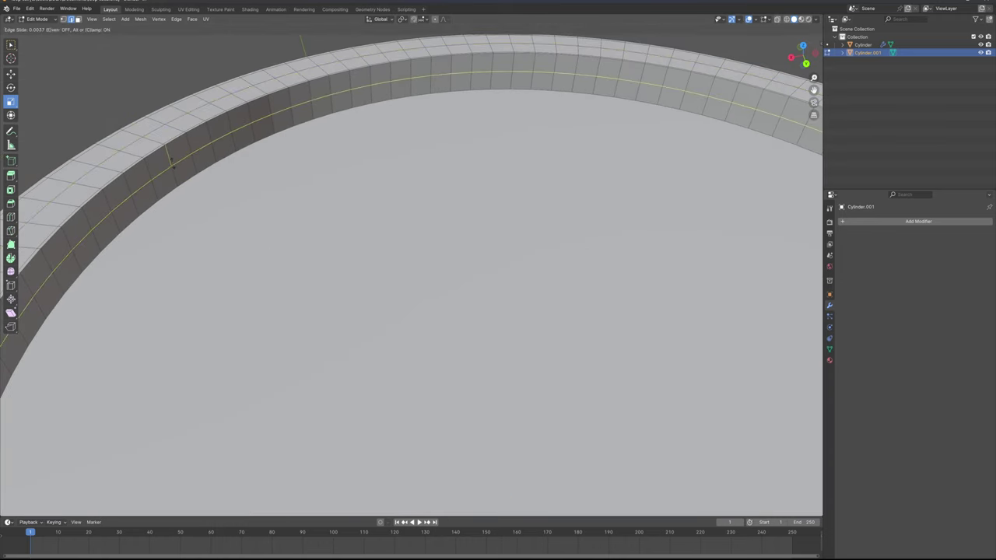
left_click(175, 171)
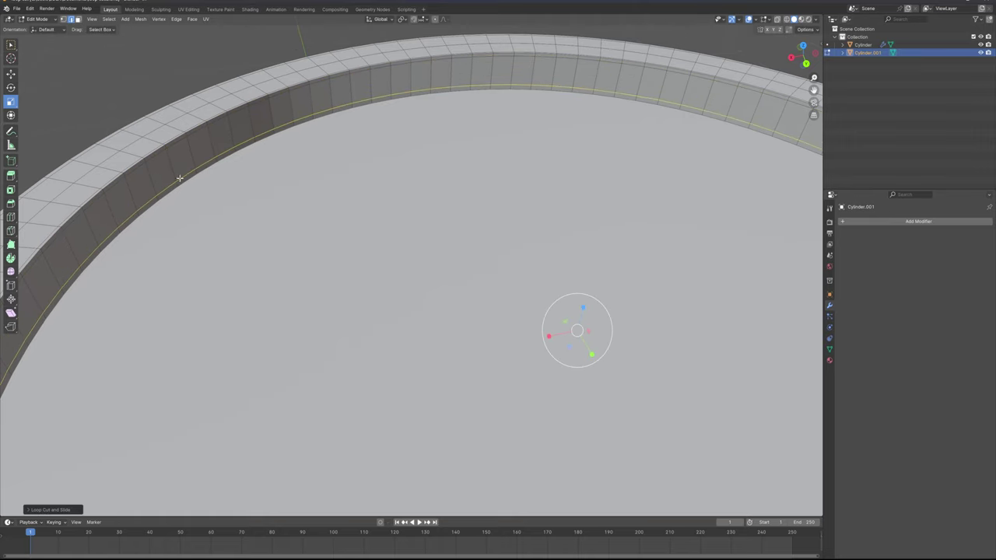
- Select the recessed top and bottom cap faces and inset them to leave a narrow ring along the recess walls
left_click(78, 20)
scroll(314, 181, "down", 5)
left_click(406, 258)
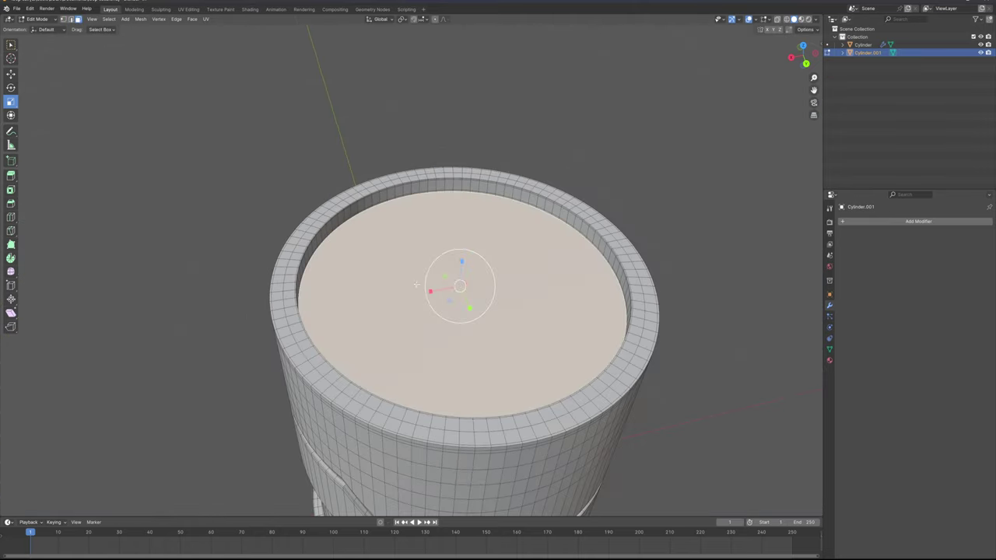
middle_click_drag(424, 381, 400, 340)
scroll(438, 285, "down", 3)
left_click(427, 244, "shift")
scroll(400, 292, "up", 2)
middle_click_drag(399, 293, 381, 230, "shift")
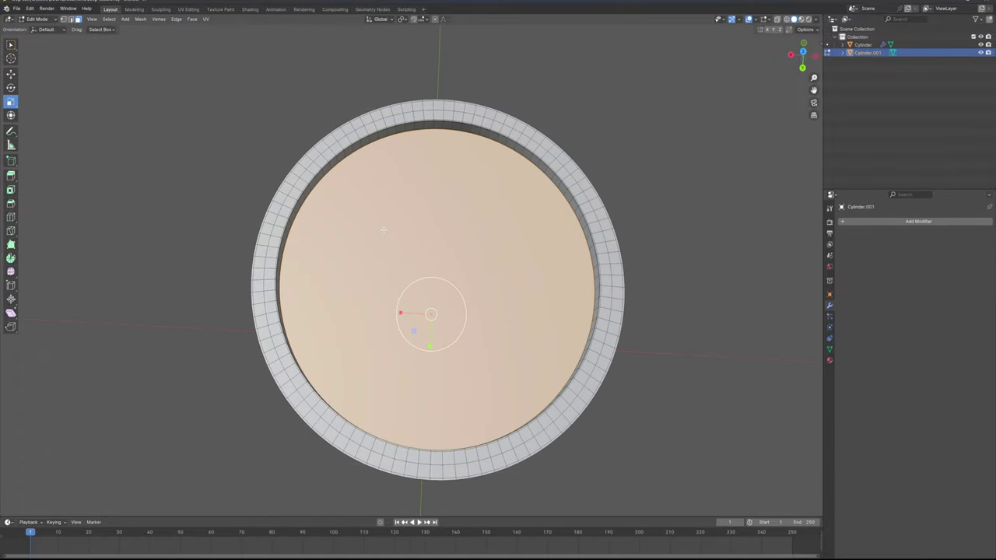
key("i")
left_click(394, 243)
- Inset both cap faces again to about half the recess diameter and poke the resulting central faces
key("i")
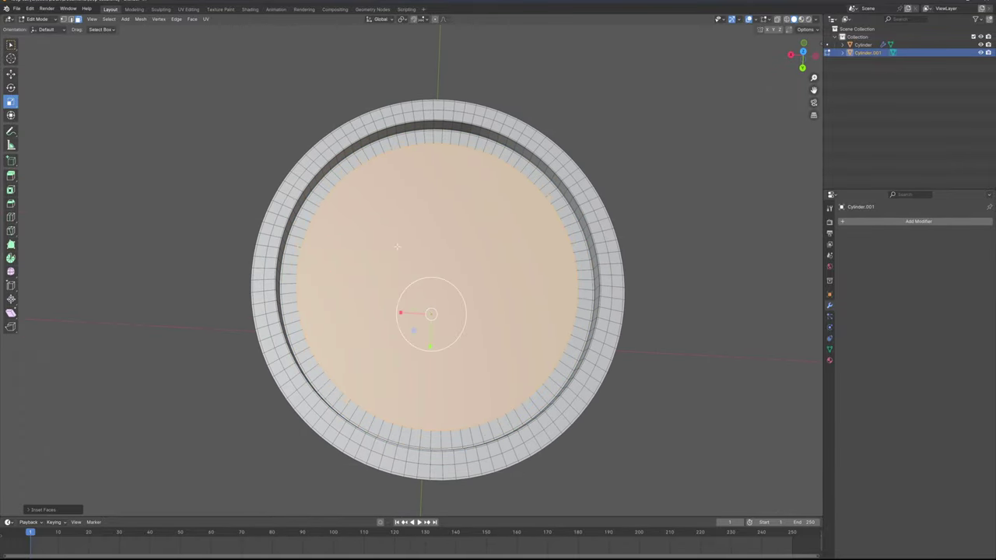
left_click(412, 329)
key("ctrl+f")
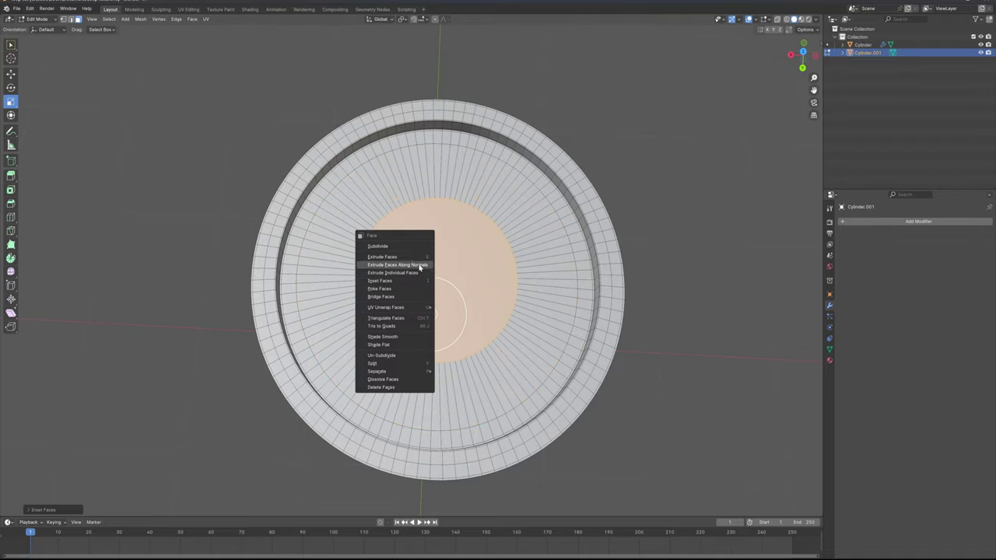
left_click(409, 293)
- Add two loop cuts around the bottom rim, sliding one toward its outer edge and the other toward its inner edge
middle_click_drag(411, 300, 347, 252)
scroll(427, 233, "down", 6)
scroll(417, 211, "up", 3)
scroll(347, 252, "up", 3)
middle_click_drag(334, 204, 353, 259, "shift")
scroll(353, 259, "up", 1)
key("ctrl+r")
left_click(241, 170)
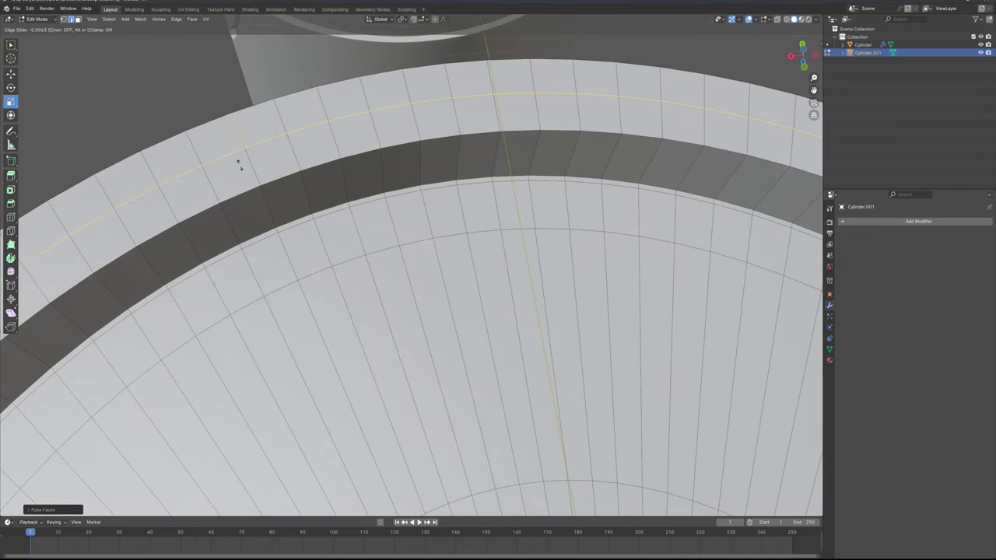
left_click(228, 139)
left_click(244, 162)
left_click(250, 205)
middle_click_drag(251, 205, 270, 286)
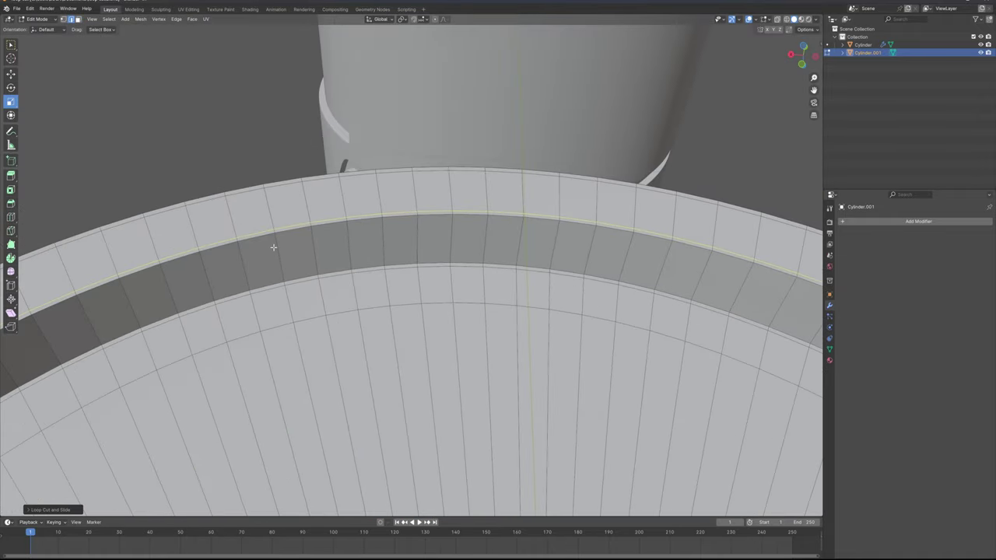
key("g")
key("g")
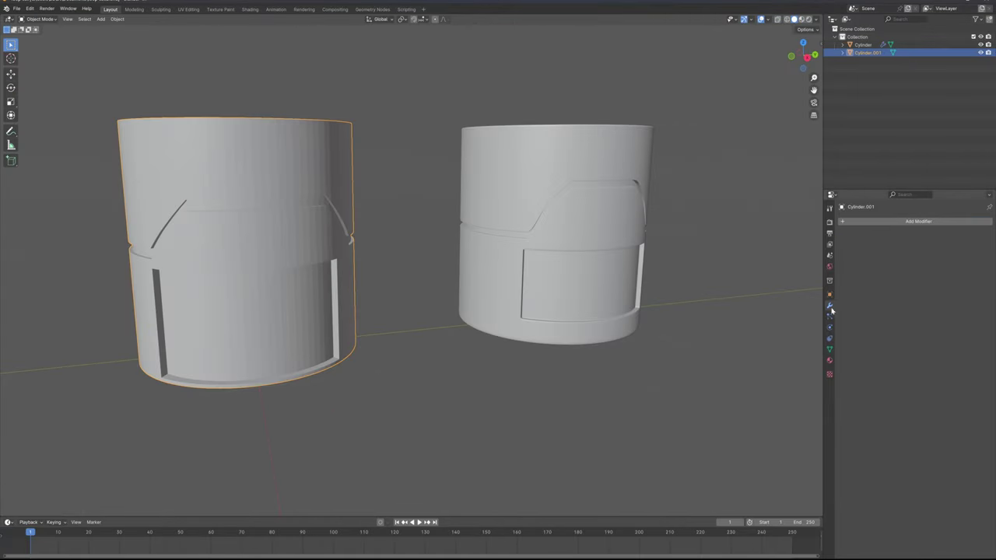
- Add a Subdivision Surface modifier to the new cylinder
left_click(880, 222)
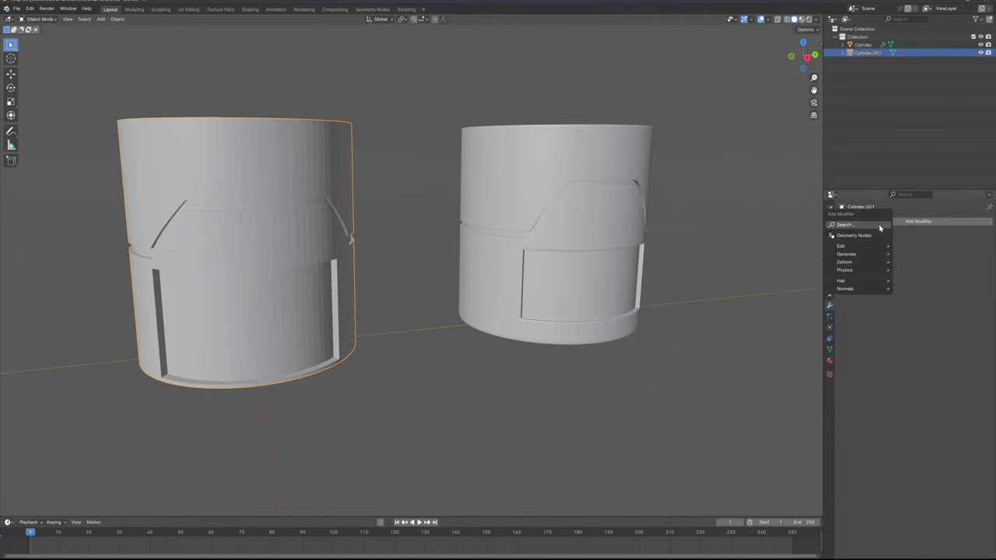
type("sub")
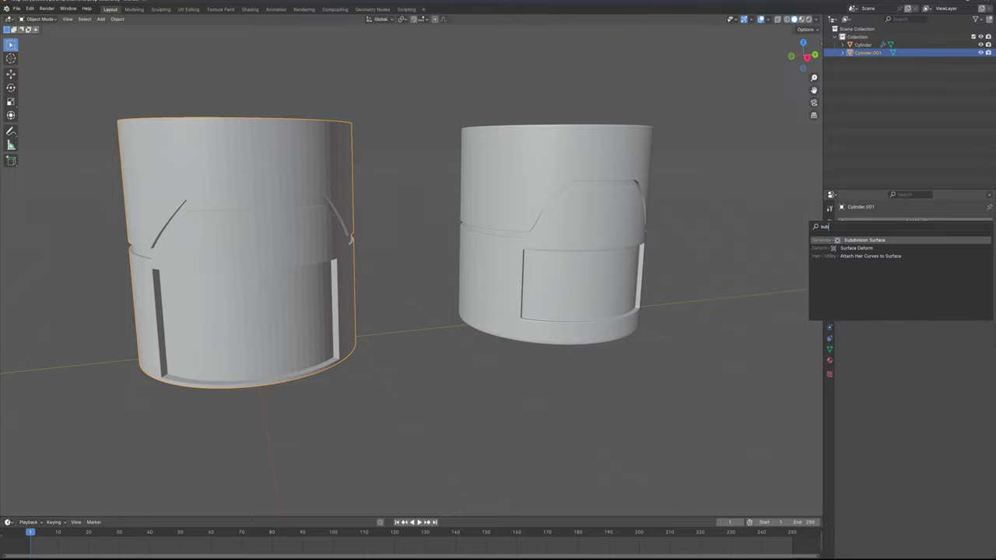
left_click(871, 241)
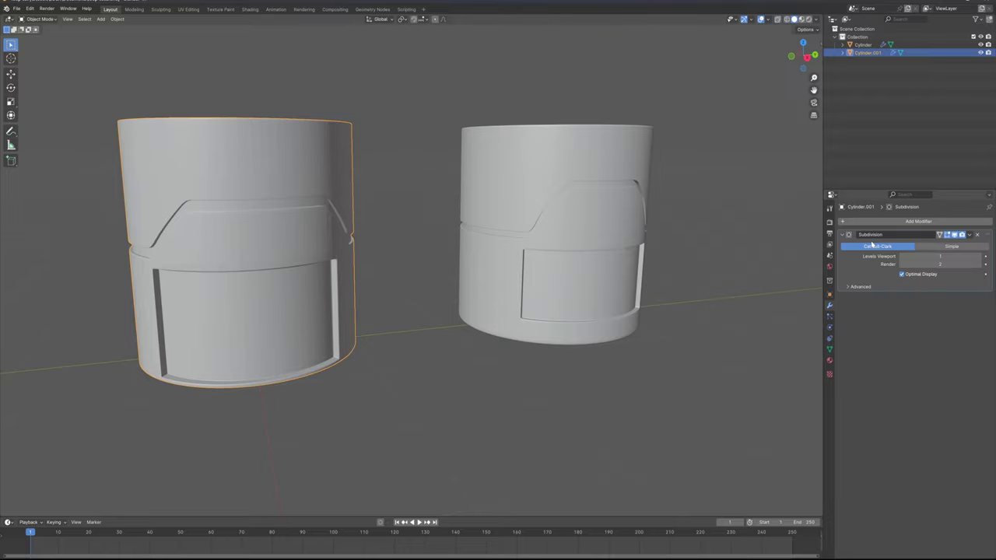
- Set the Subdivision modifier's viewport levels to 4 and inspect the groove and panel edges
middle_click_drag(367, 274, 465, 305, "shift")
scroll(459, 339, "up", 2)
scroll(367, 263, "up", 1)
middle_click_drag(369, 266, 384, 286)
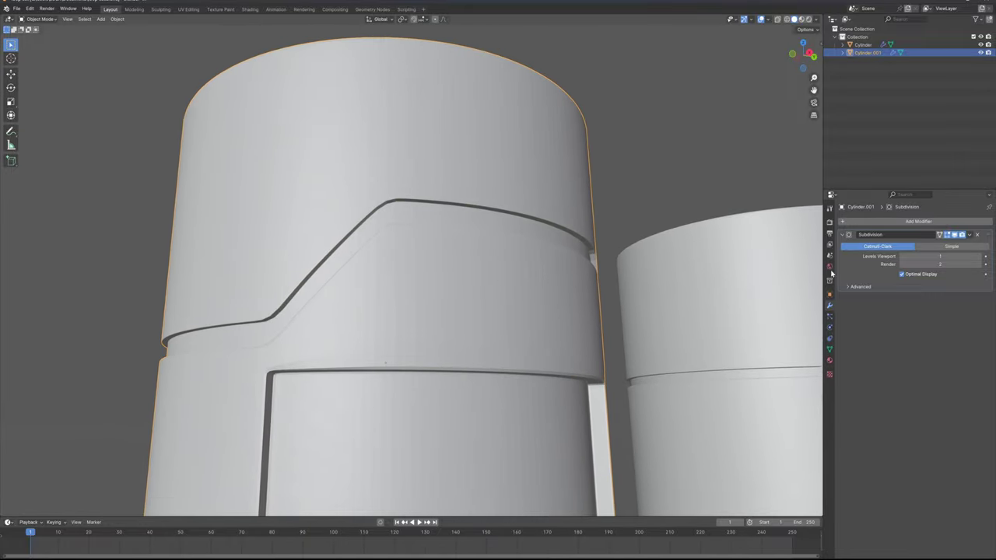
key("Return")
scroll(527, 342, "down", 4)
middle_click_drag(527, 343, 567, 403)
scroll(440, 268, "up", 3)
middle_click_drag(439, 268, 424, 240)
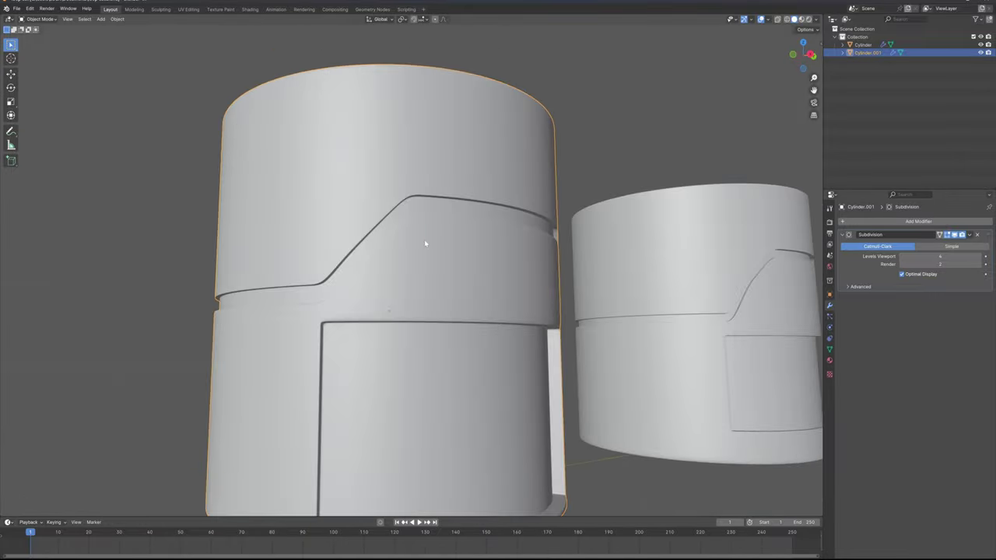
- Shade all the cylinder's faces smooth in Edit Mode, return to Object Mode and inspect the groove and panel
key("Tab")
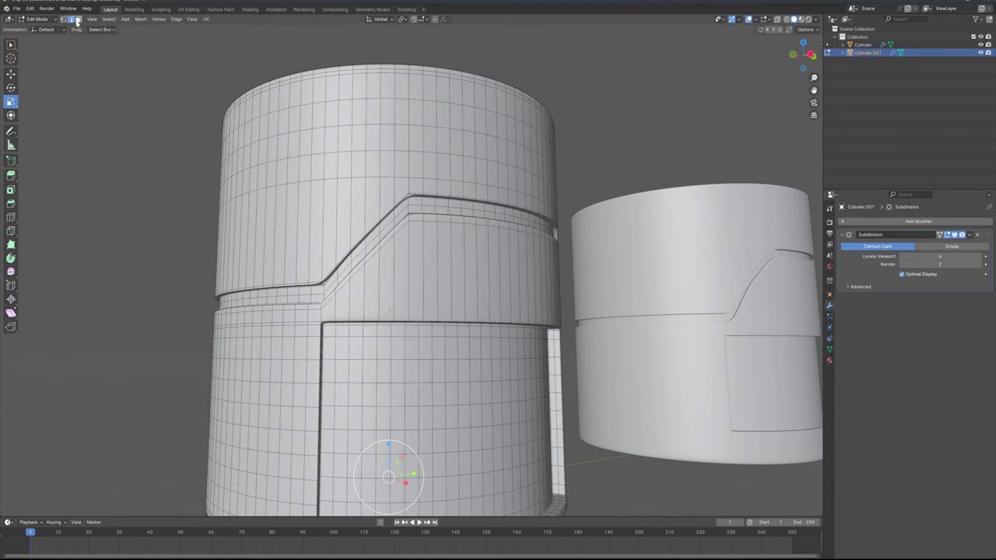
key("a")
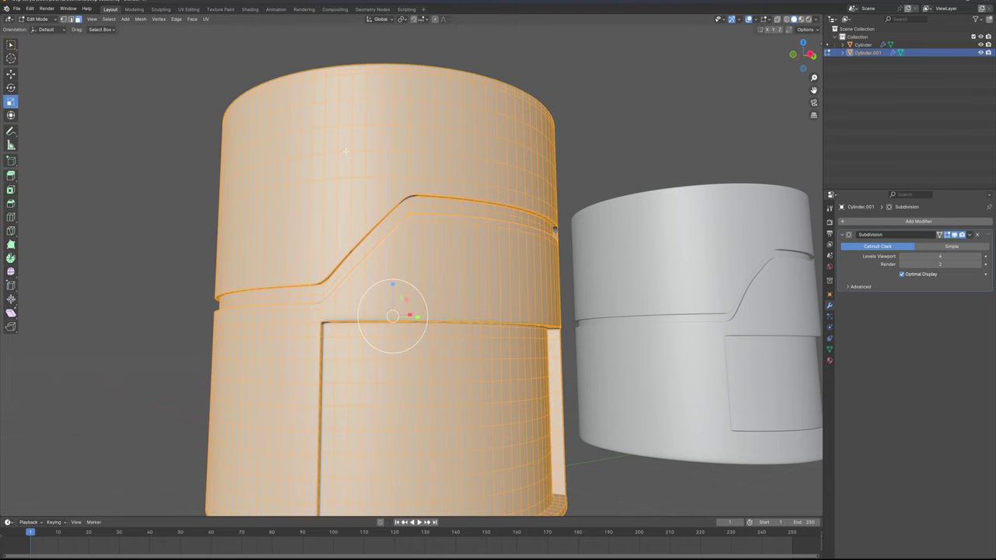
right_click(408, 145)
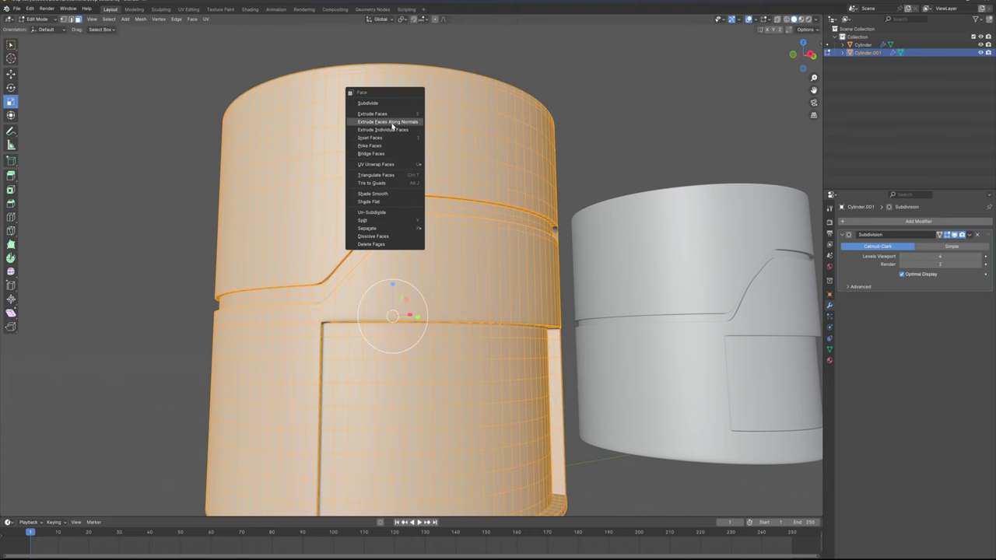
left_click(393, 196)
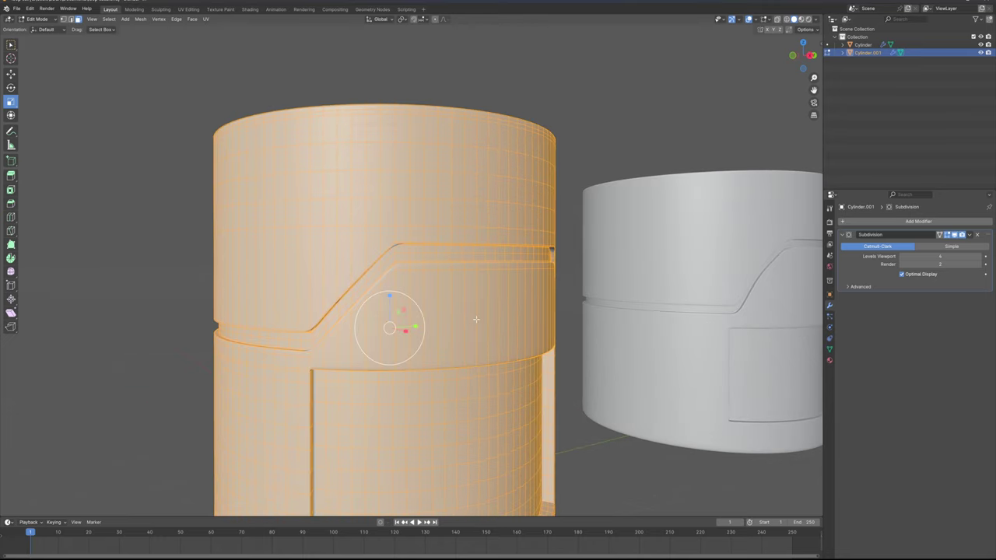
key("Tab")
middle_click_drag(551, 224, 457, 277)
scroll(485, 273, "up", 3)
scroll(472, 262, "down", 2)
middle_click_drag(469, 330, 487, 231)
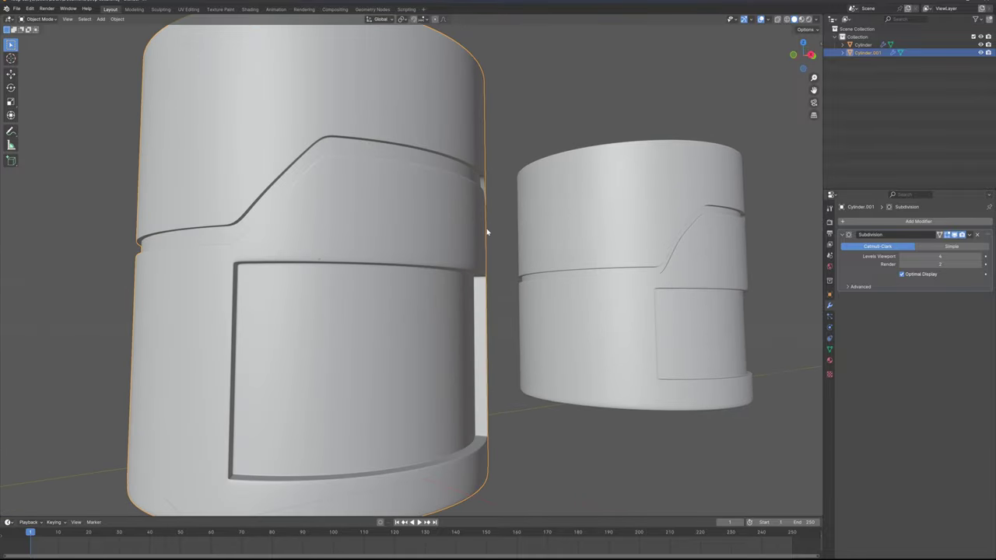